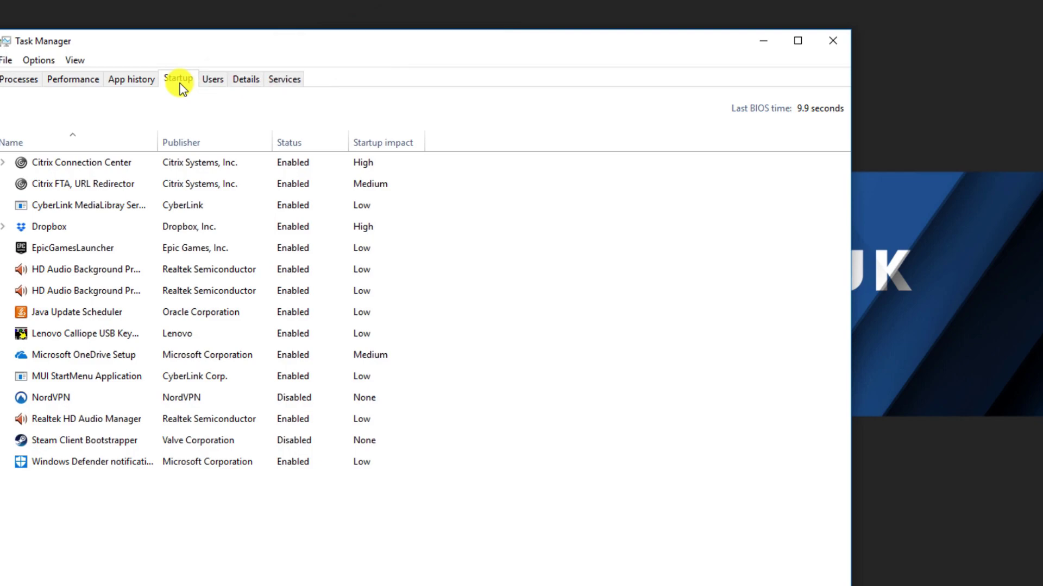
- Sort the startup programs by startup impact and disable Java Update Scheduler and Microsoft OneDrive Setup
left_click(377, 144)
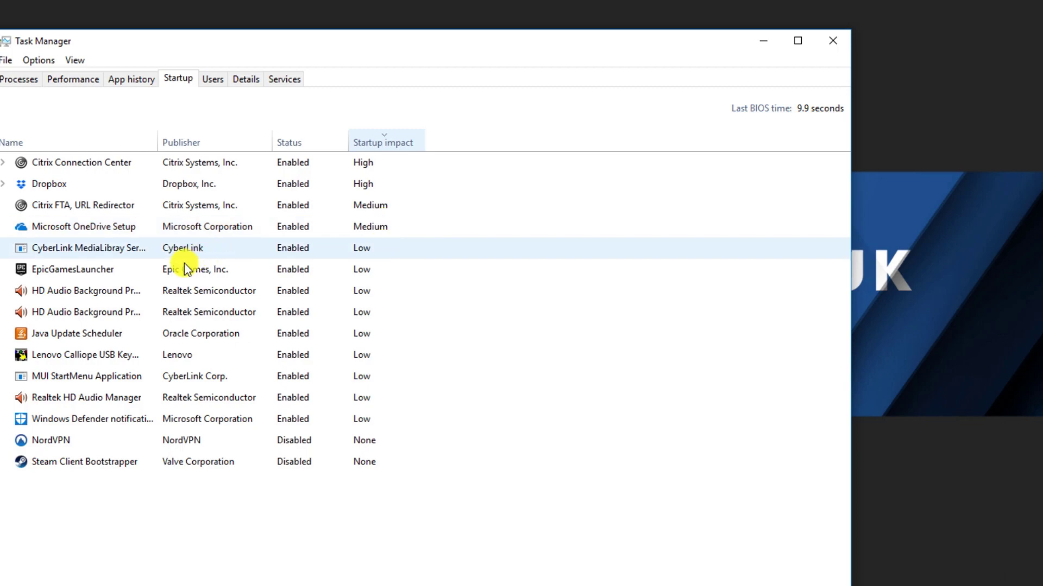
right_click(99, 338)
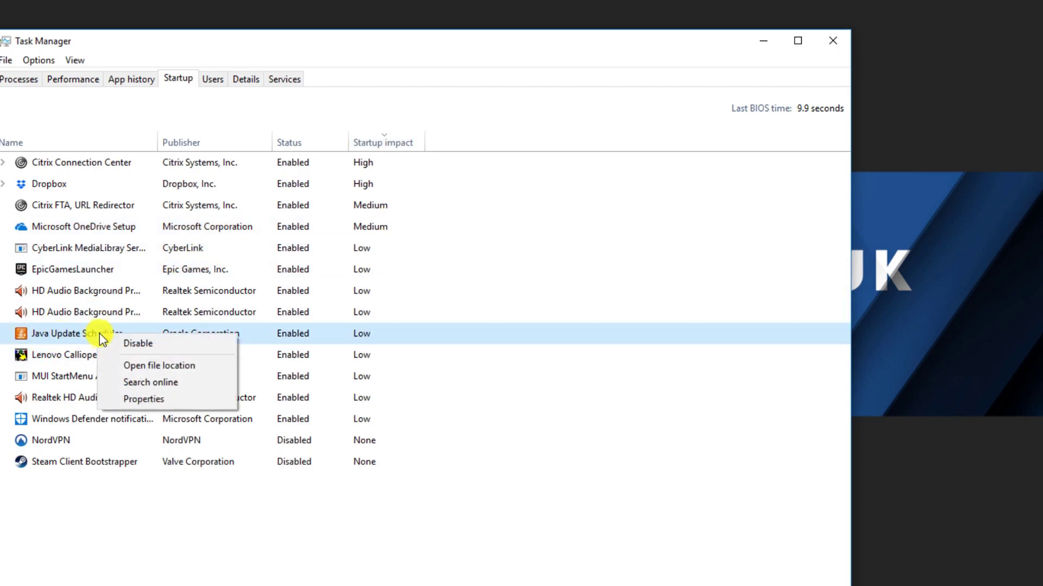
left_click(120, 342)
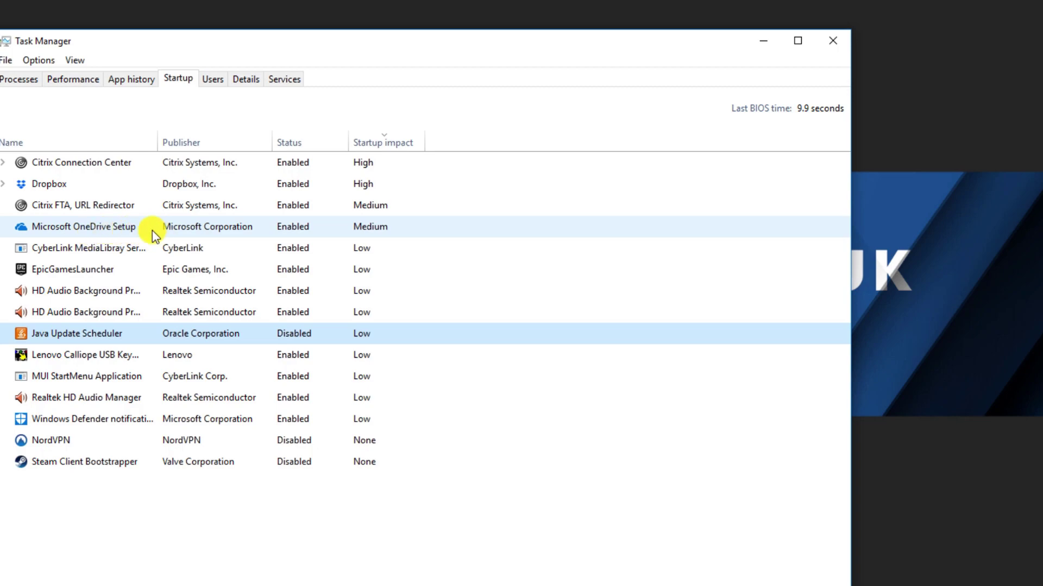
right_click(109, 231)
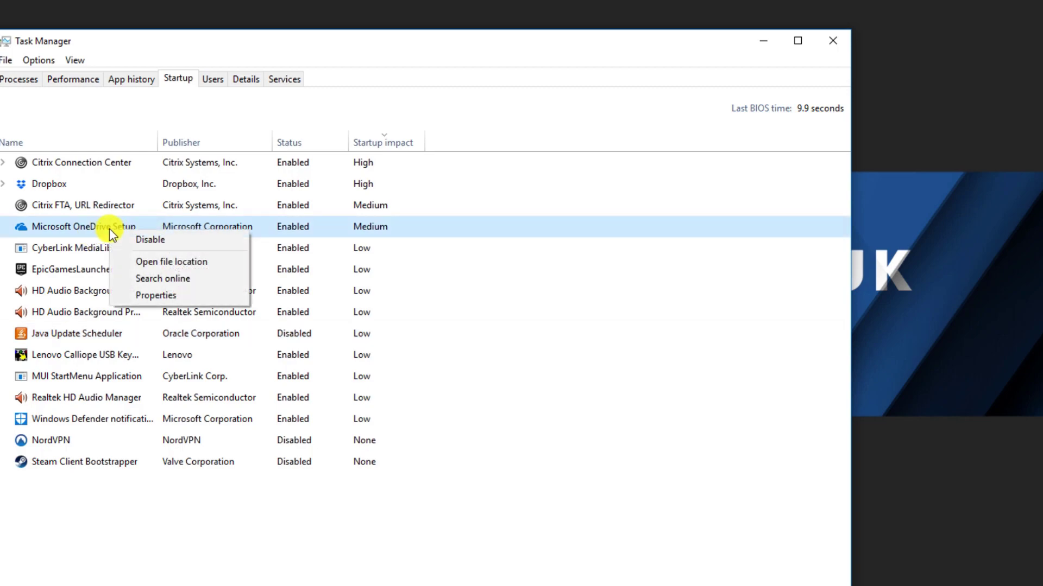
left_click(153, 236)
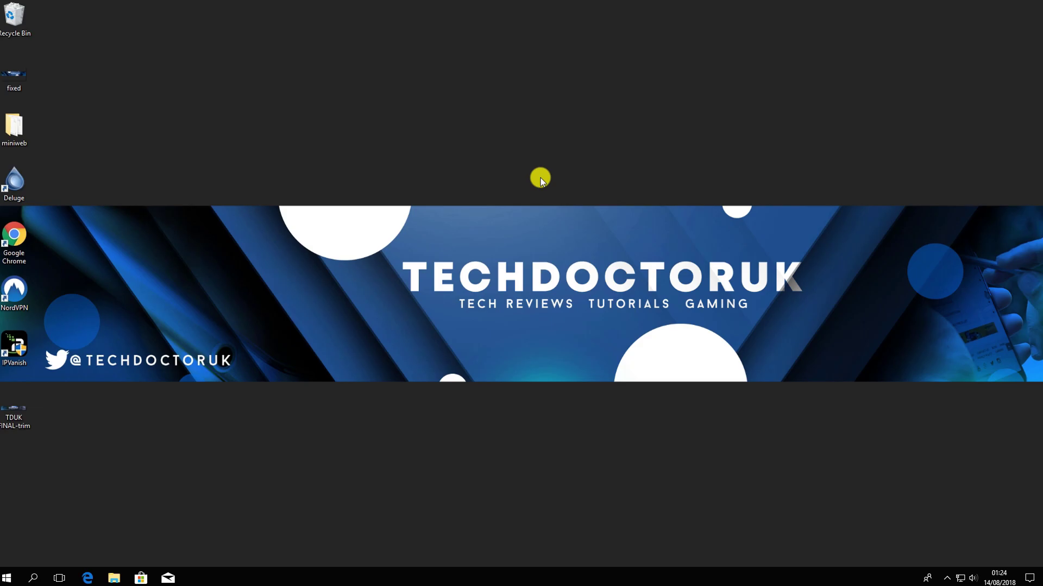
- Switch to Google Chrome, search for "10 apps manager" and open The Windows Club article on 10AppsManager
double_click(14, 237)
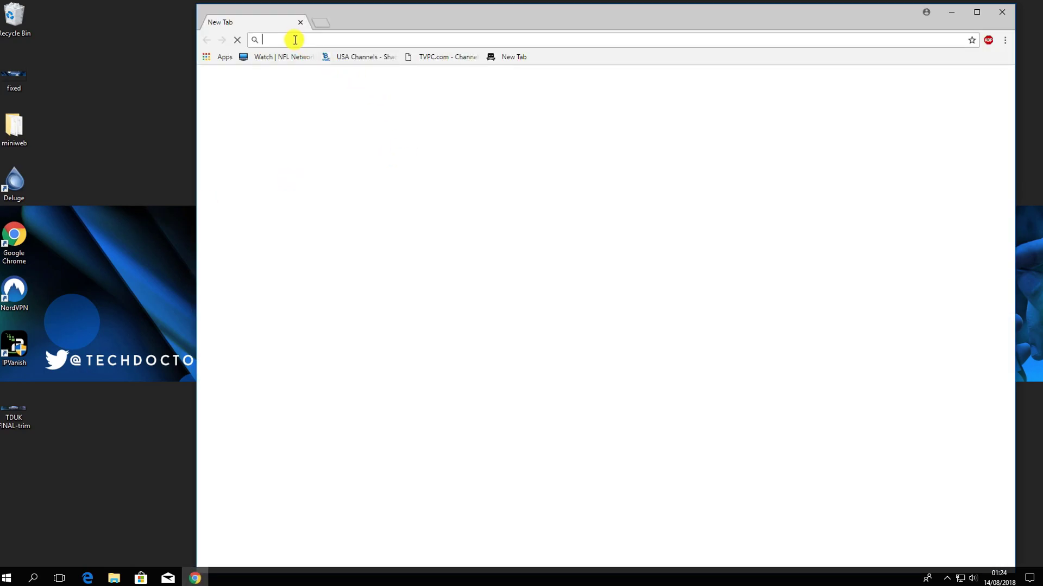
type("1")
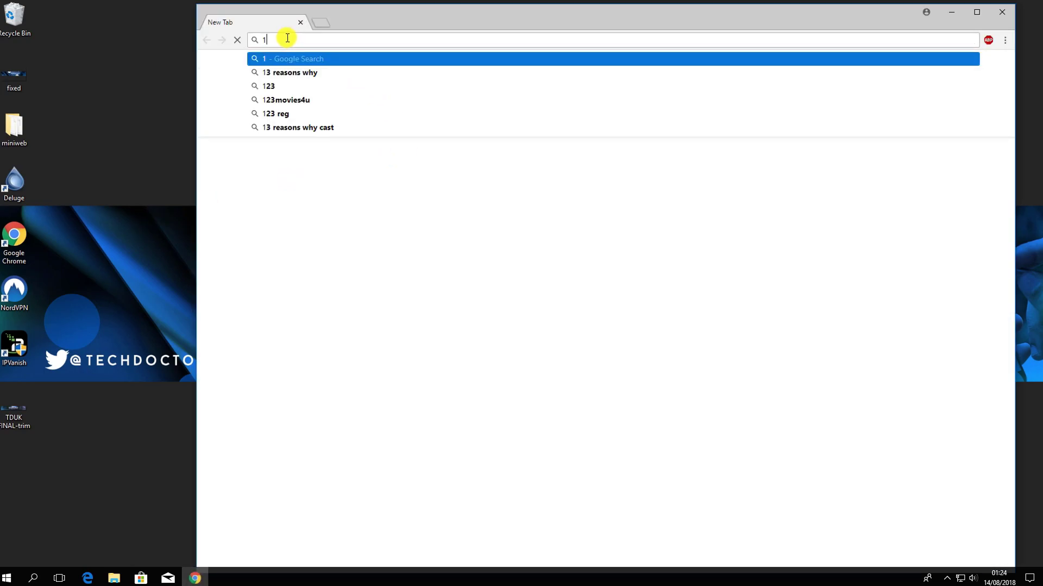
type("0appsd")
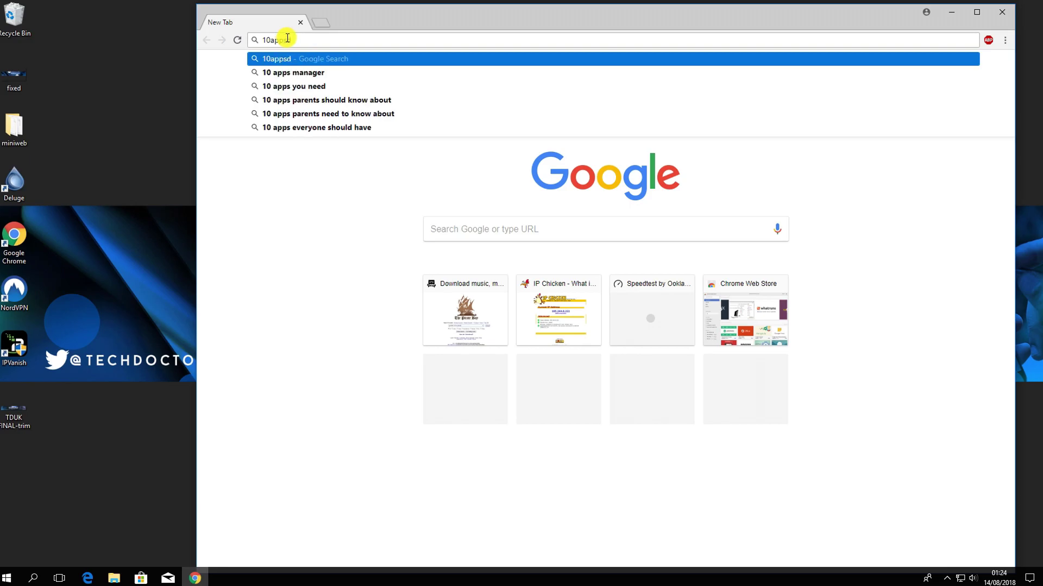
key("Down")
key("Return")
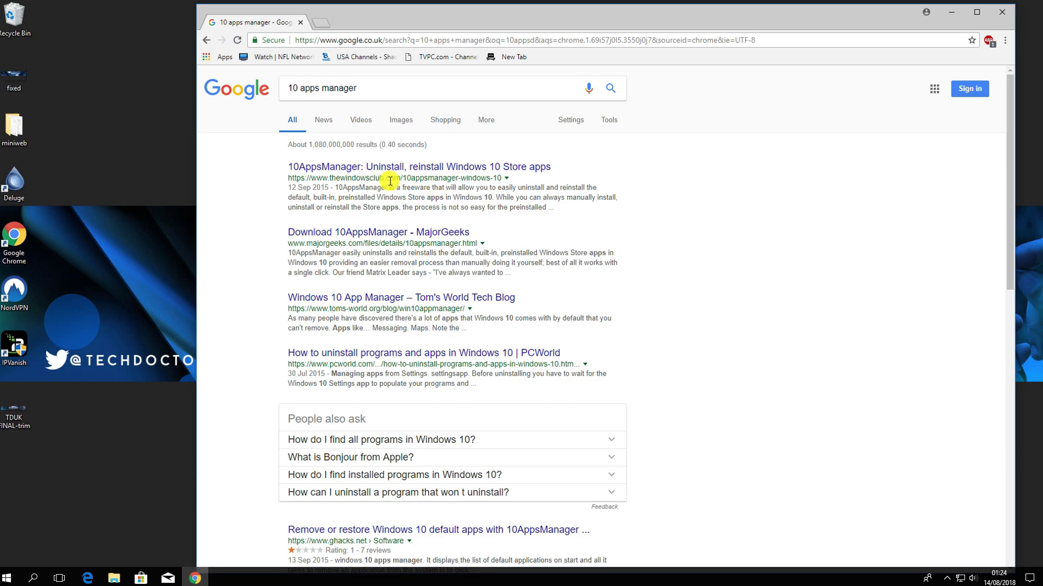
left_click(334, 169)
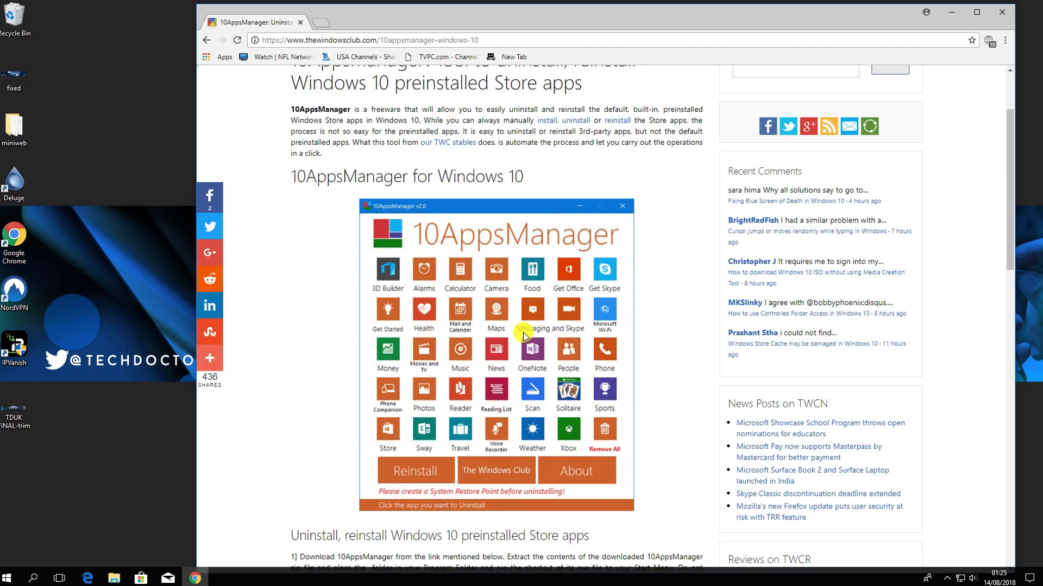
- Download the 10AppsManager file from the end of the article
scroll(523, 332, "down", 10)
scroll(279, 172, "up", 3)
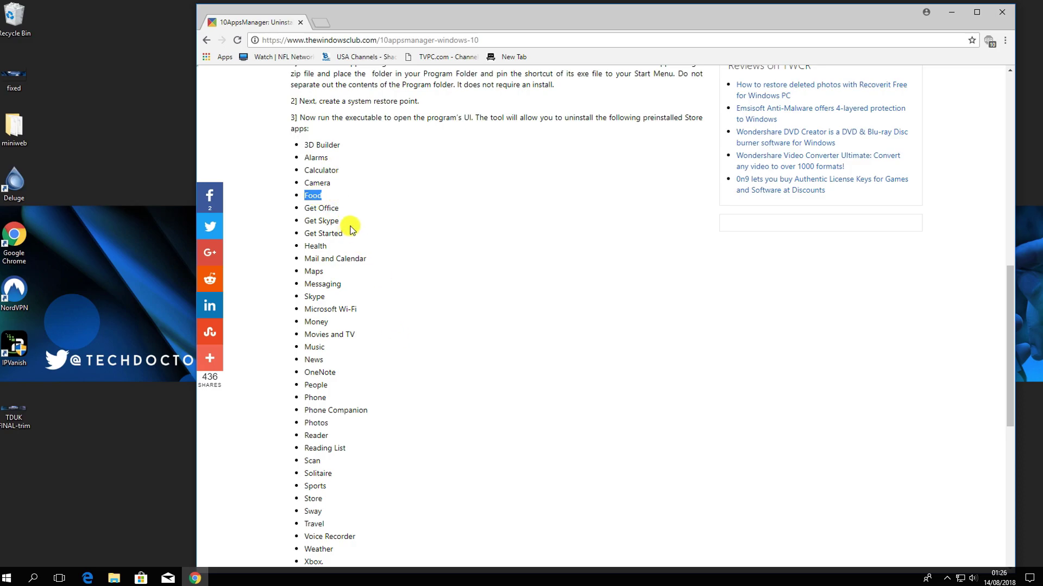
scroll(349, 227, "down", 4)
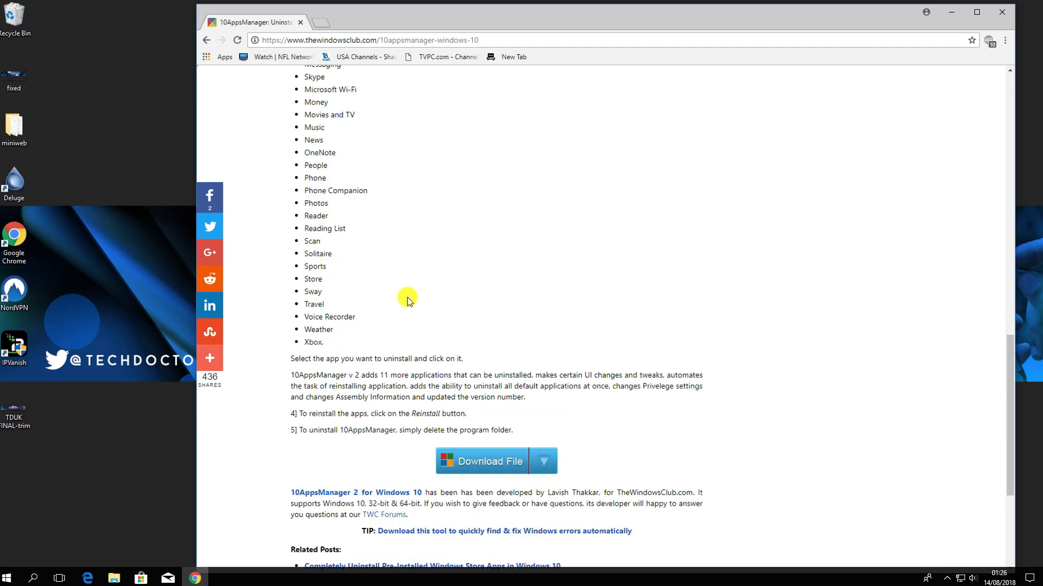
left_click(493, 462)
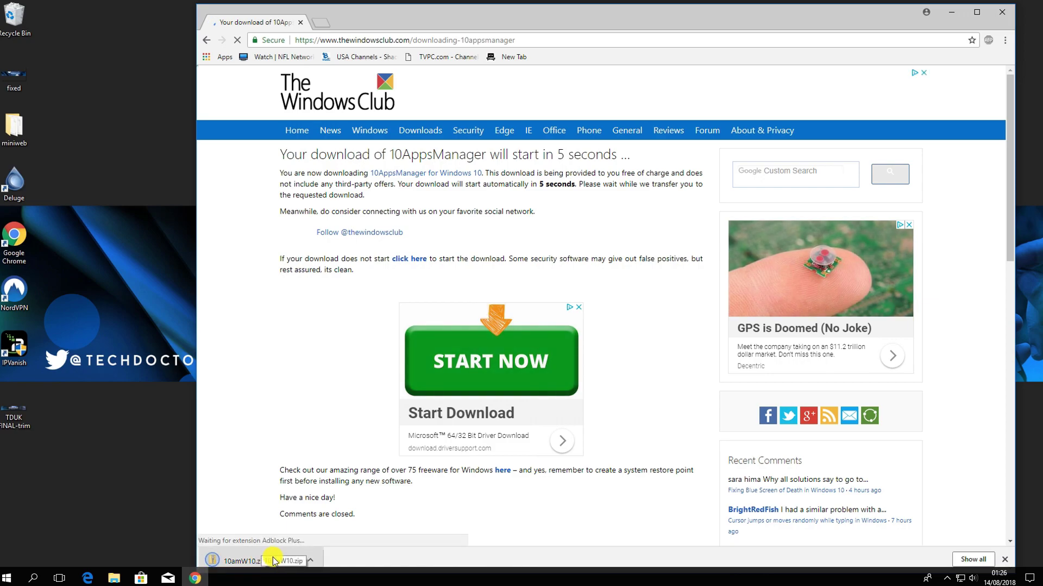
- Open the downloaded 10amW10.zip, extract the 10AppsManager v2 folder to the desktop and open that folder
left_click(273, 561)
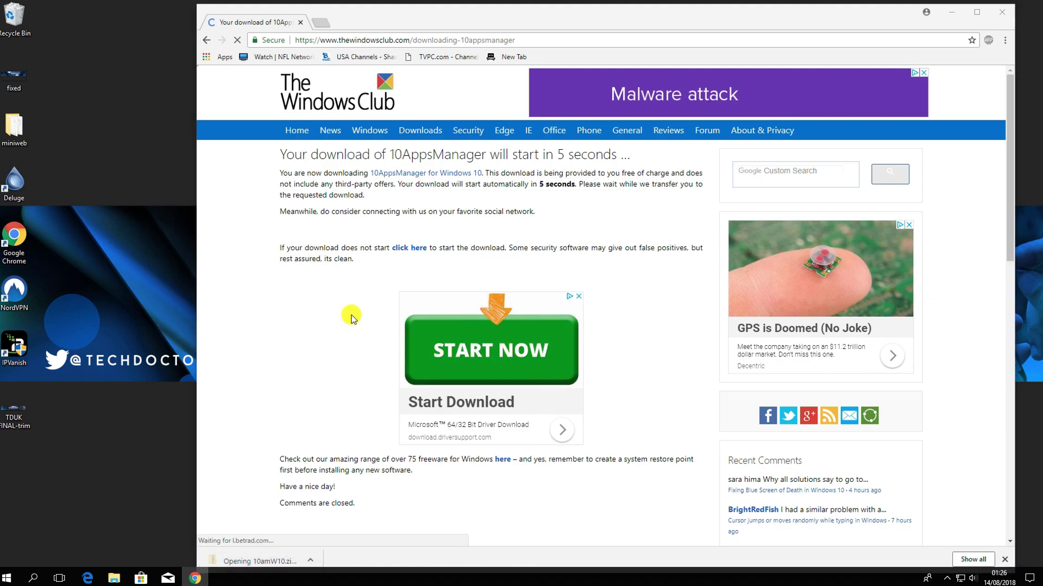
left_click(396, 174)
left_click_drag(142, 424, 56, 466)
key("super+d")
double_click(64, 459)
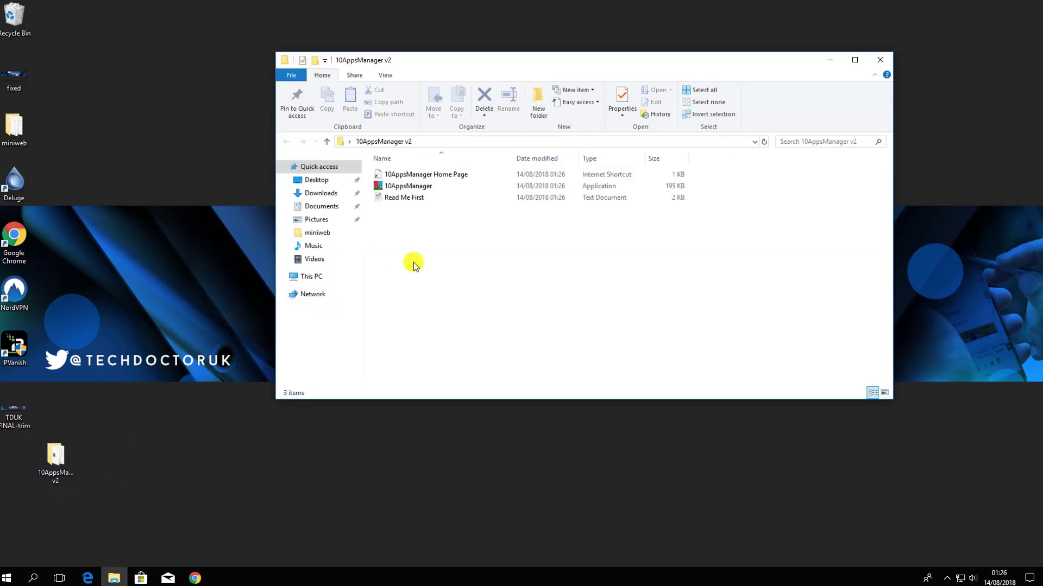
- Run the 10AppsManager application from the extracted folder and minimize the folder window
double_click(416, 184)
left_click(460, 369)
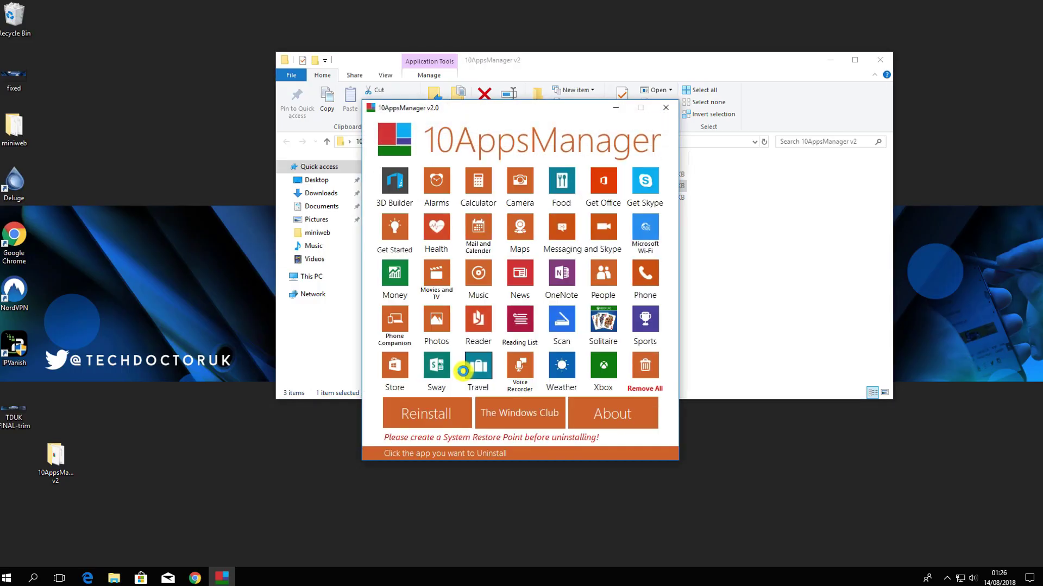
left_click(829, 60)
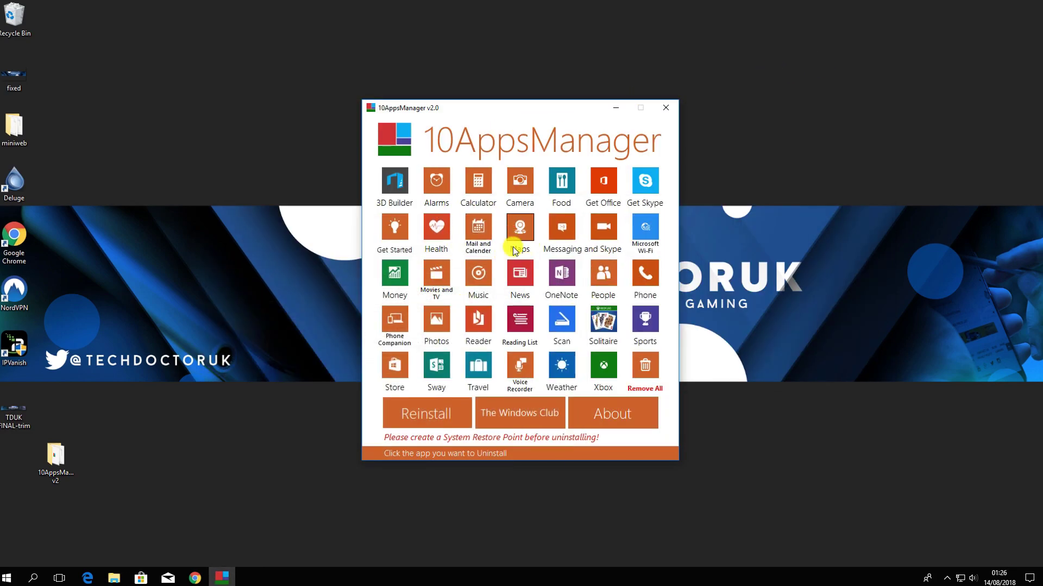
- Uninstall the preinstalled Money and Travel apps with 10AppsManager, confirming each removal
left_click(396, 275)
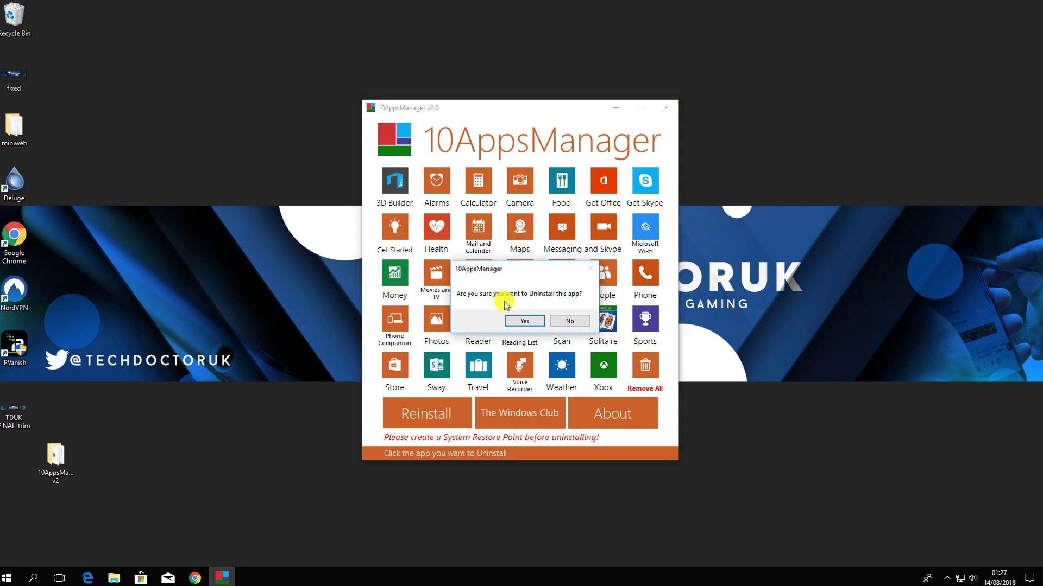
left_click(525, 323)
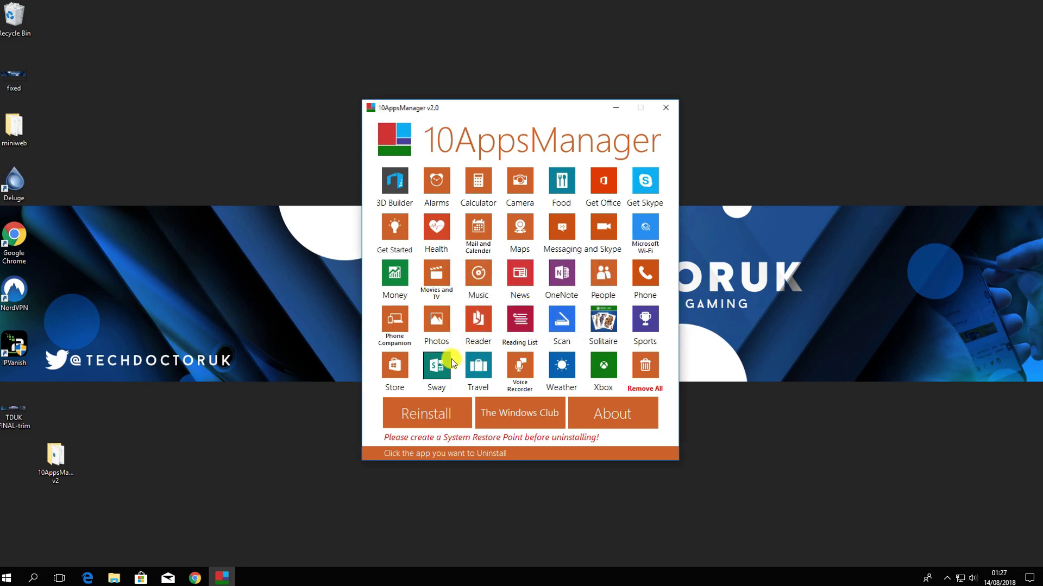
left_click(520, 372)
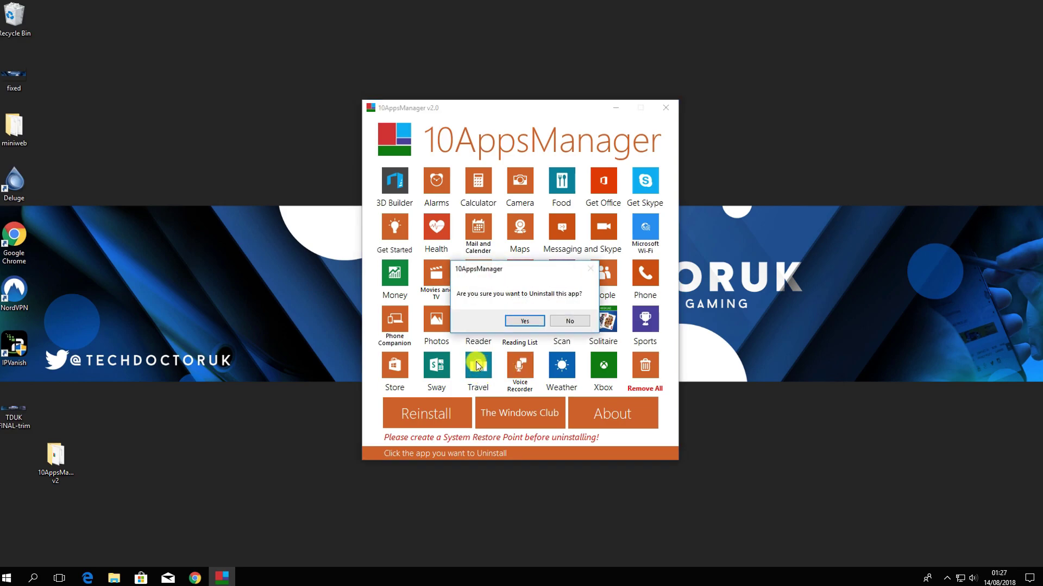
left_click(522, 322)
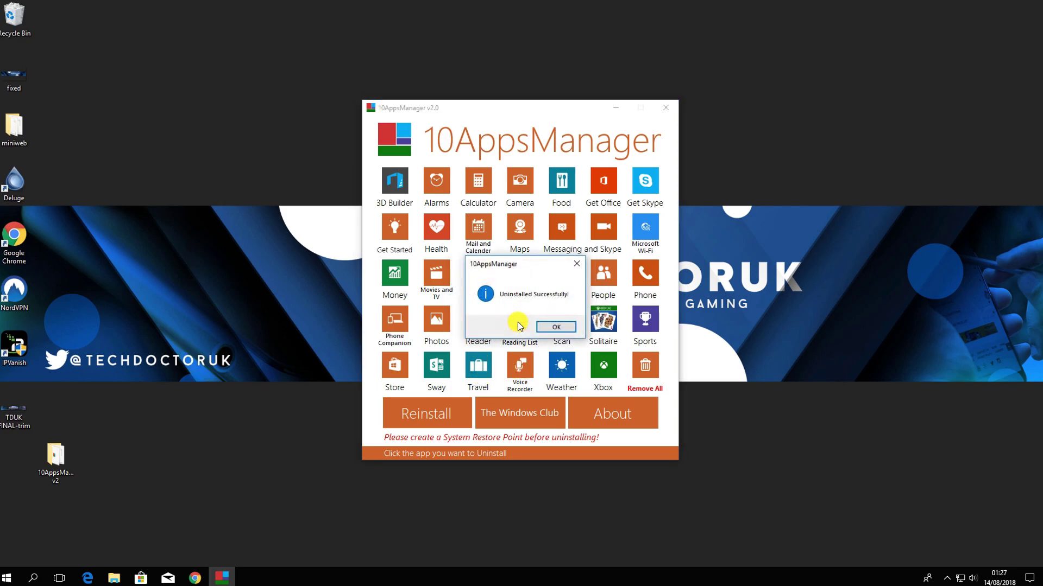
left_click(562, 326)
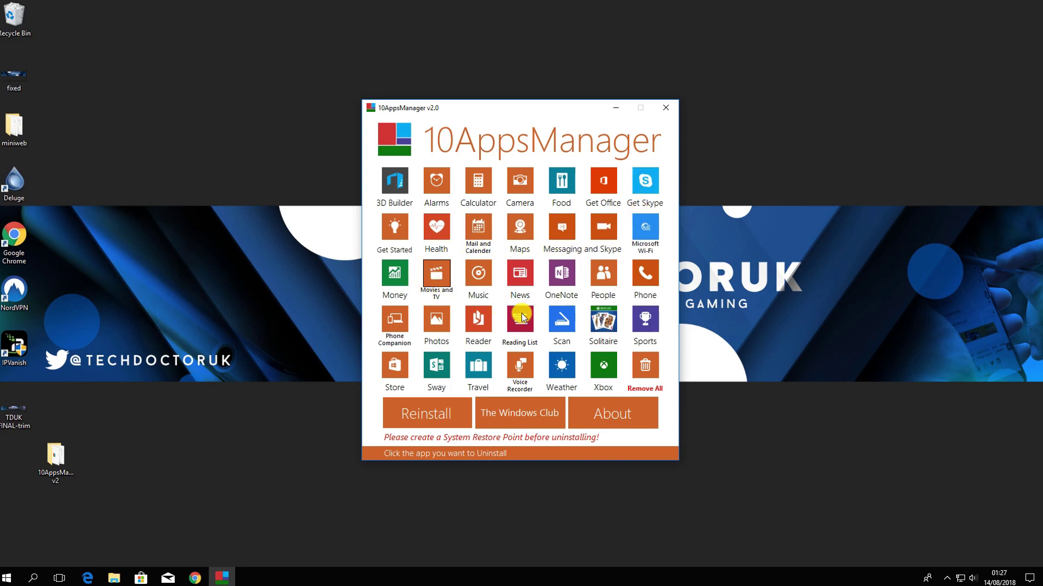
- Start removing all preinstalled applications at once and decline the confirmation
left_click(649, 389)
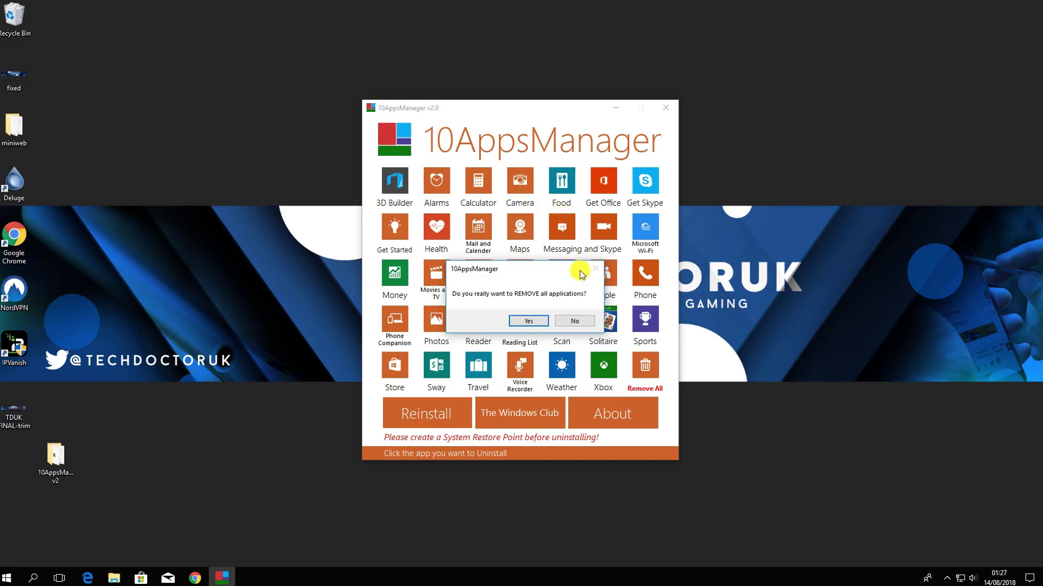
left_click(578, 322)
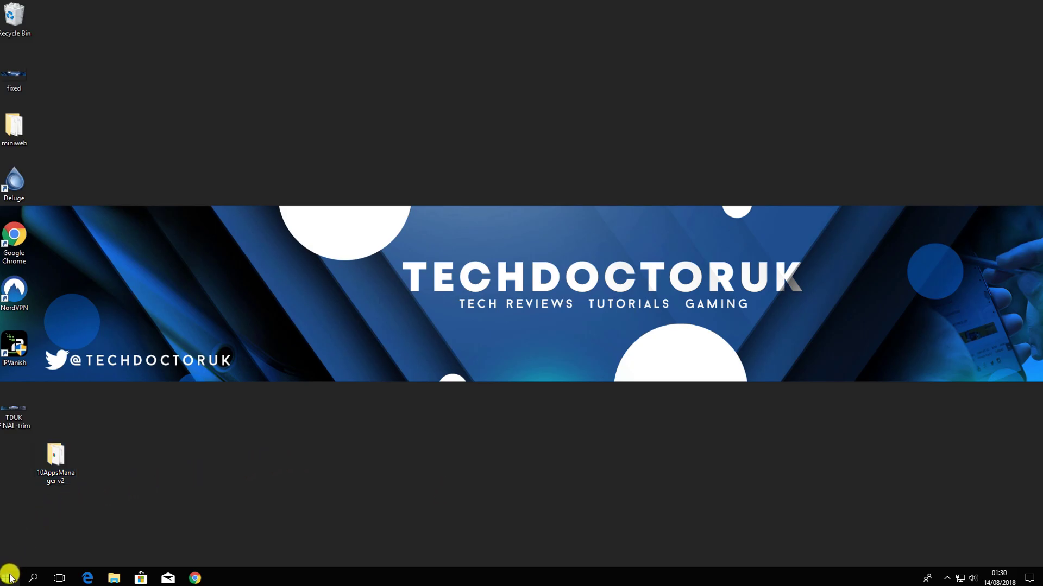
- Switch to Control Panel and open the Performance Options from the System page's advanced system settings
left_click(10, 577)
type("co")
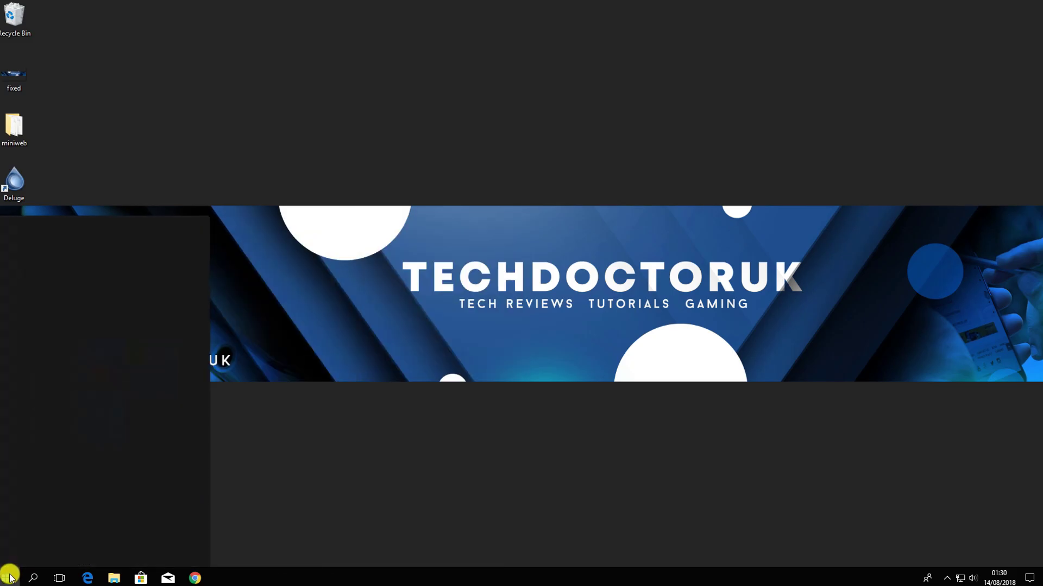
type("n")
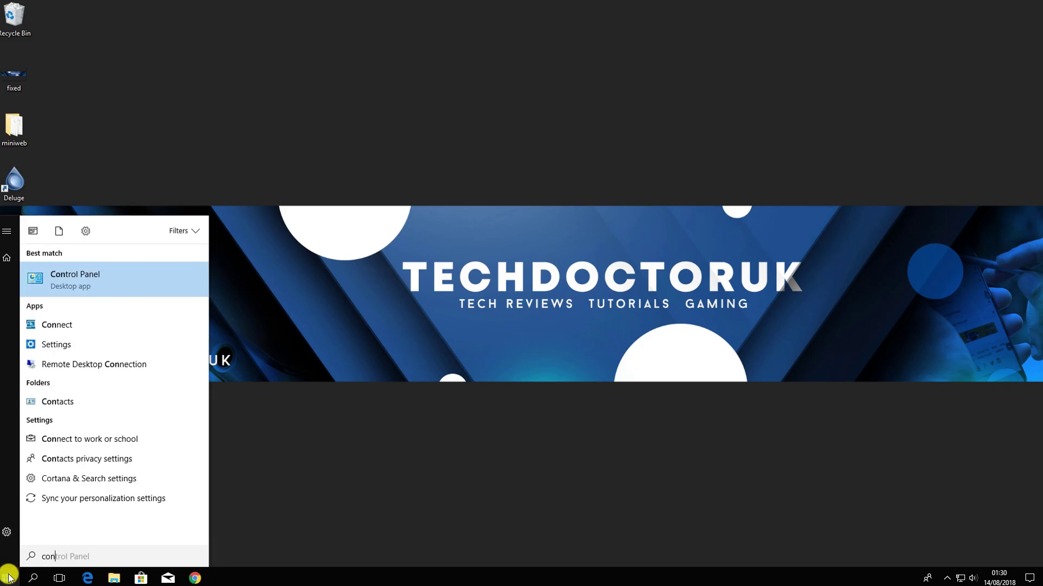
left_click(77, 282)
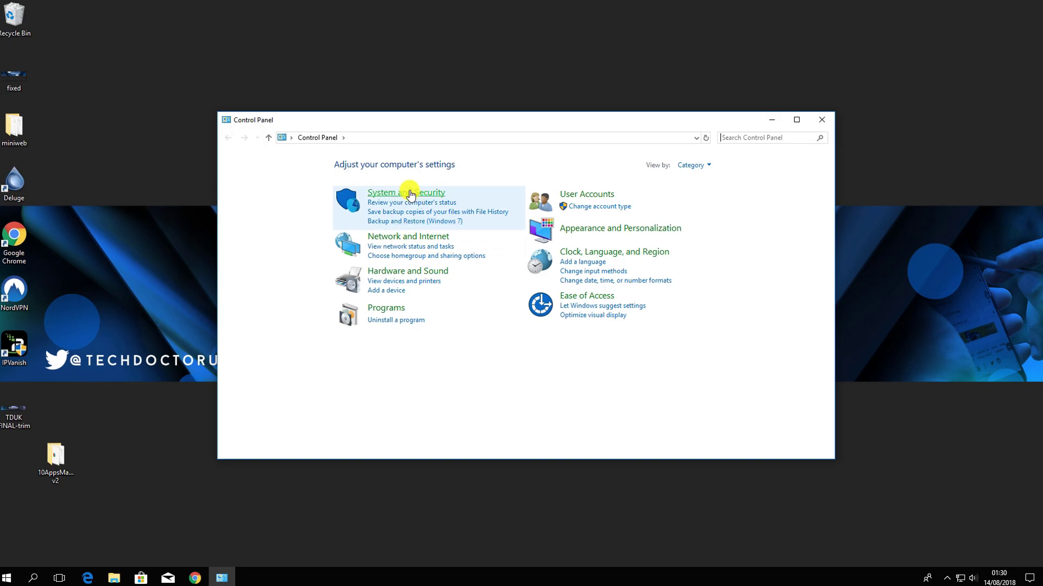
left_click(410, 194)
left_click(419, 232)
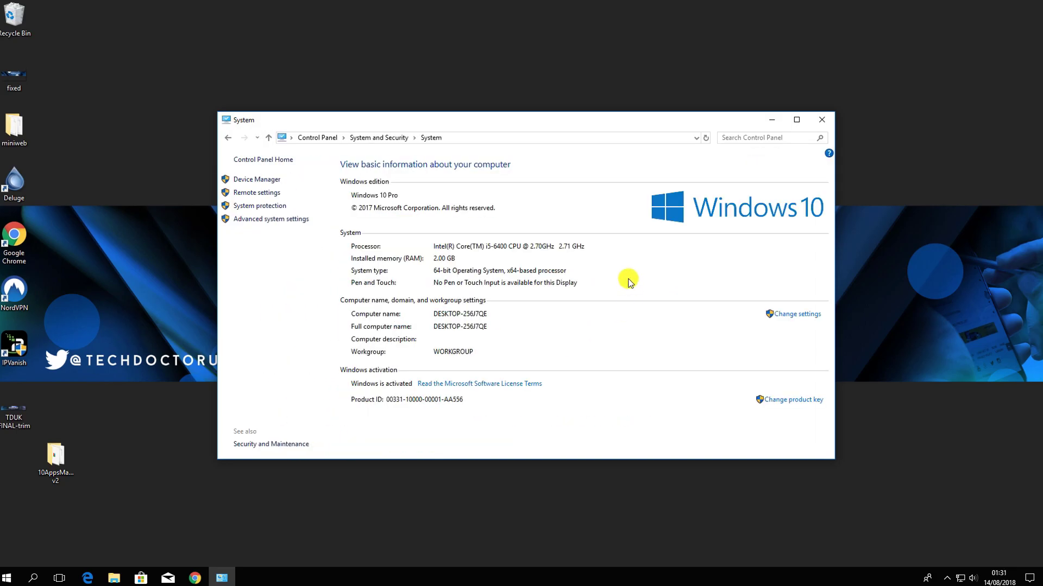
left_click(290, 220)
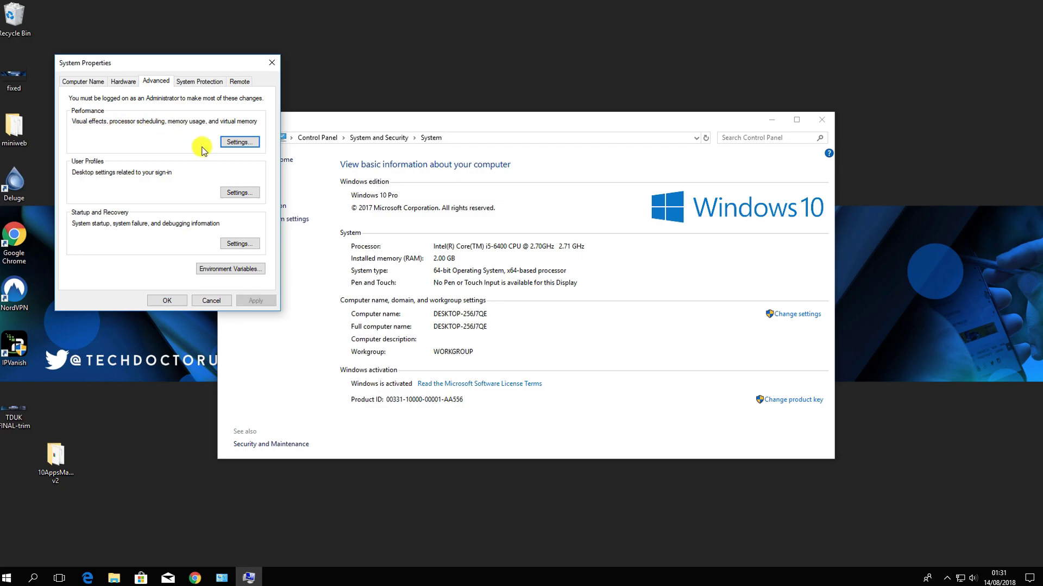
left_click(234, 143)
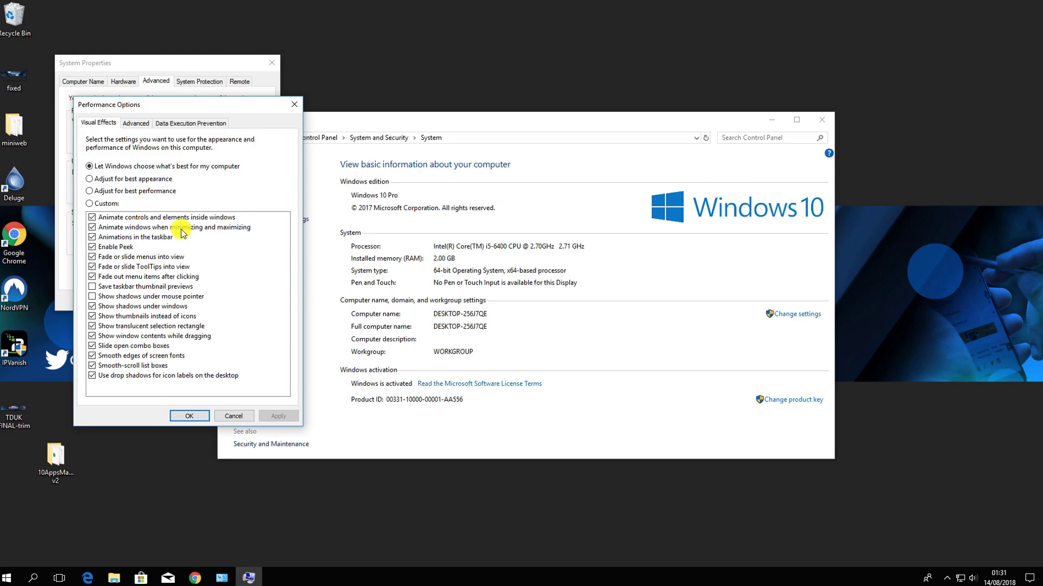
- Turn off "Show shadows under windows" and "Show translucent selection rectangle" in the visual effects, applying each change
left_click(94, 307)
left_click(278, 417)
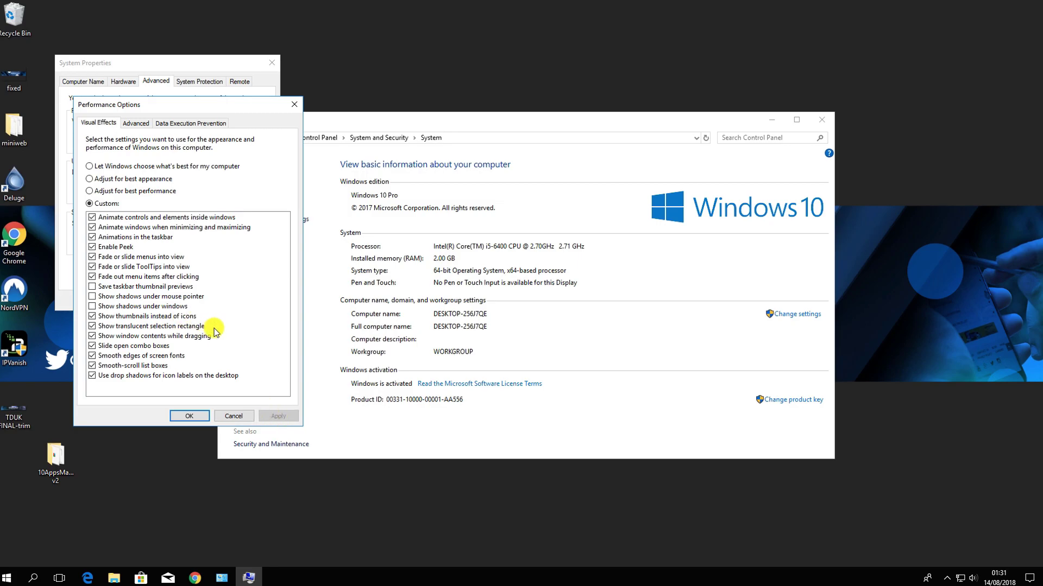
left_click(178, 328)
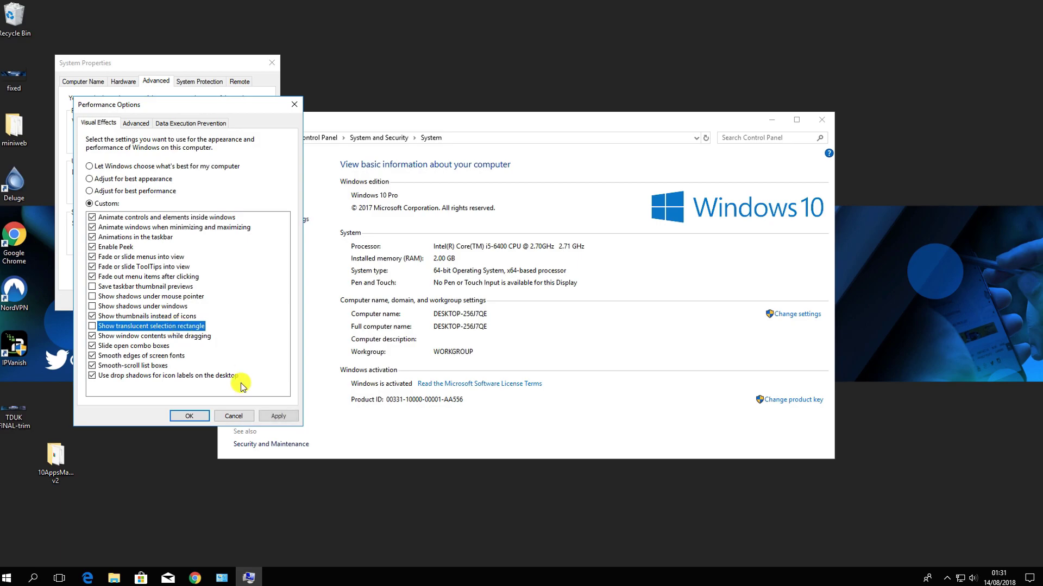
left_click(274, 420)
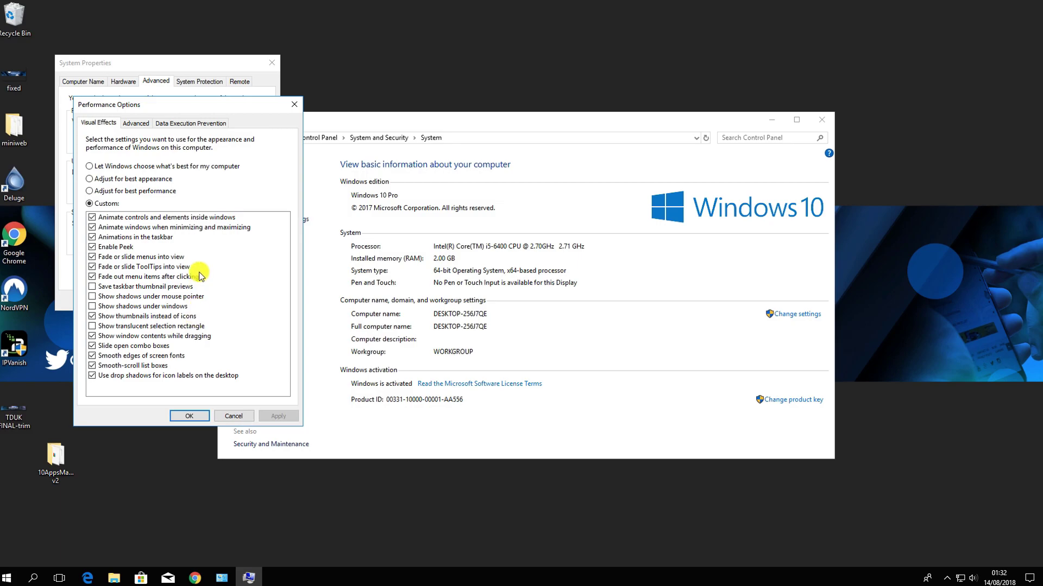
- Set the visual effects to "Adjust for best performance"
left_click(98, 194)
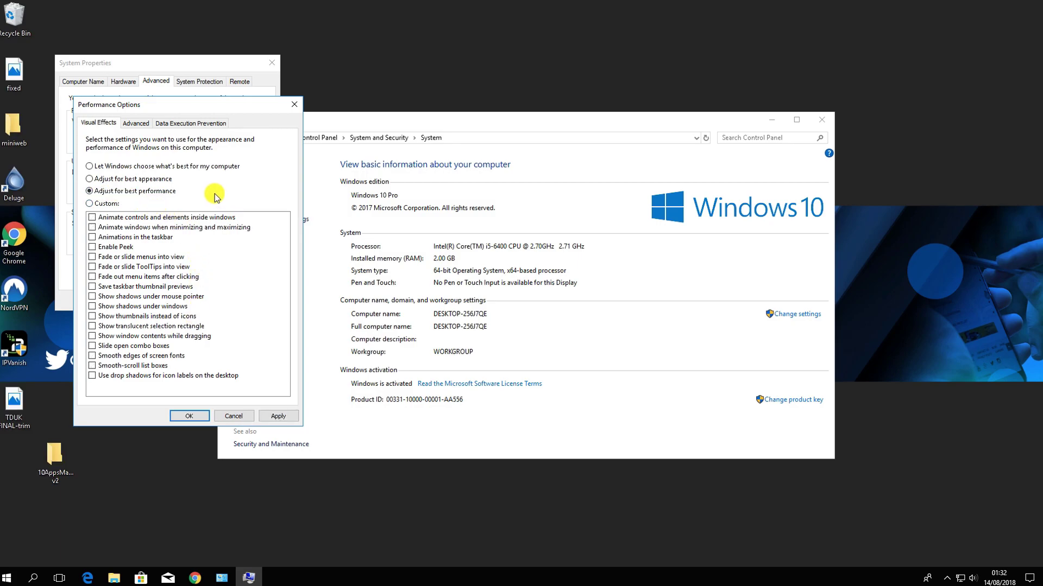
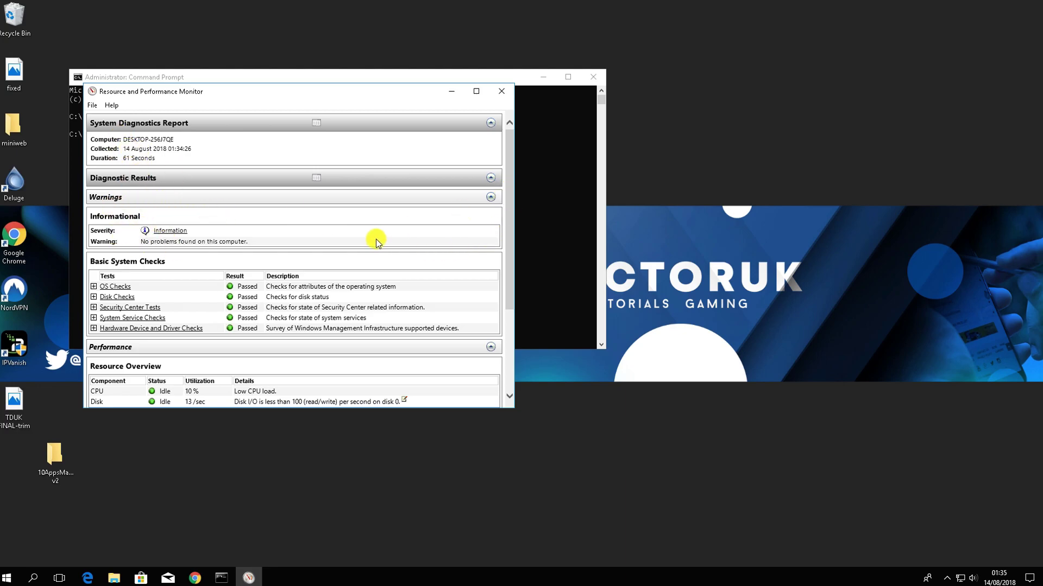
- Enlarge the system diagnostics report window to examine the diagnostic results and performance overview
left_click_drag(513, 408, 665, 519)
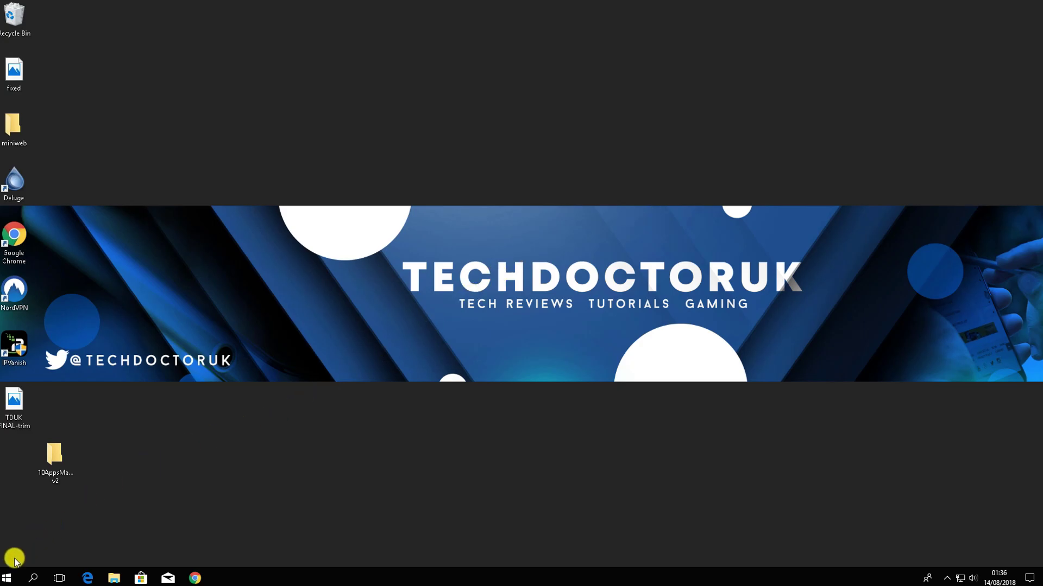
- Find and open Disk Cleanup for drive C:
left_click(6, 578)
type("di")
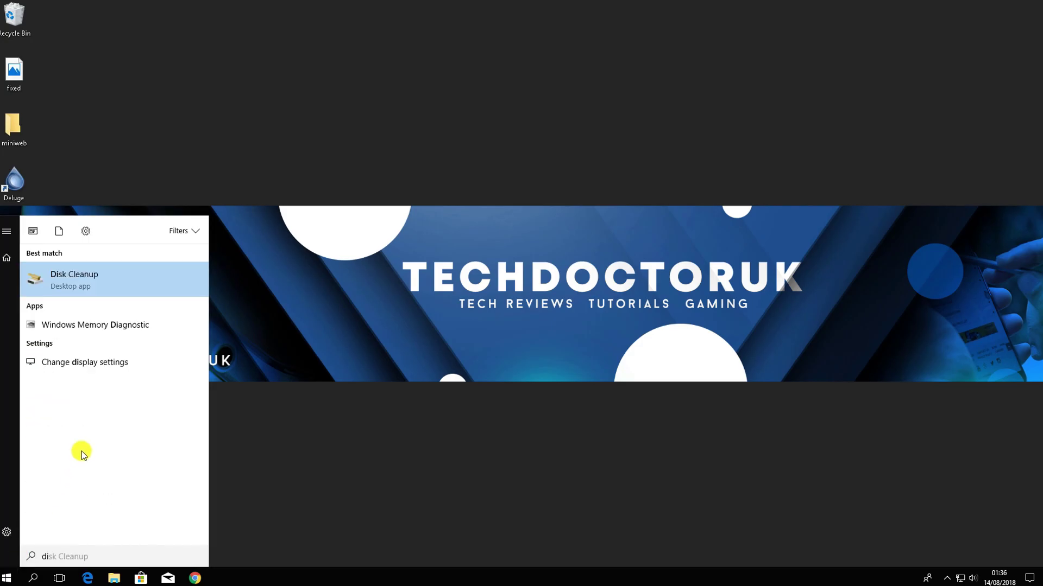
left_click(79, 276)
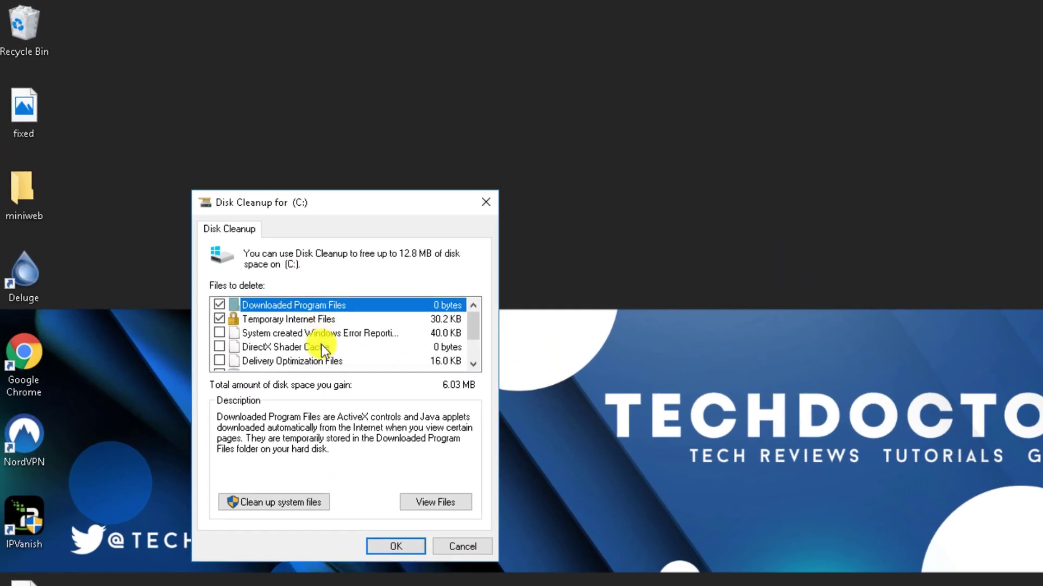
- Mark "Temporary files" and the system created Windows Error Reporting files for deletion in Disk Cleanup
left_click(468, 364)
left_click(468, 364)
left_click(468, 363)
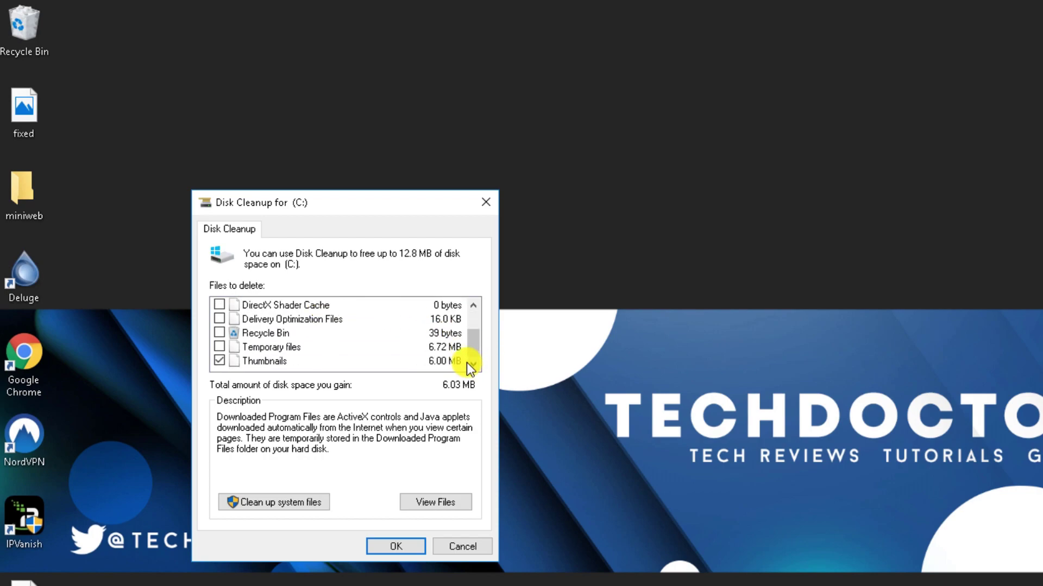
left_click(219, 347)
left_click_drag(474, 350, 470, 323)
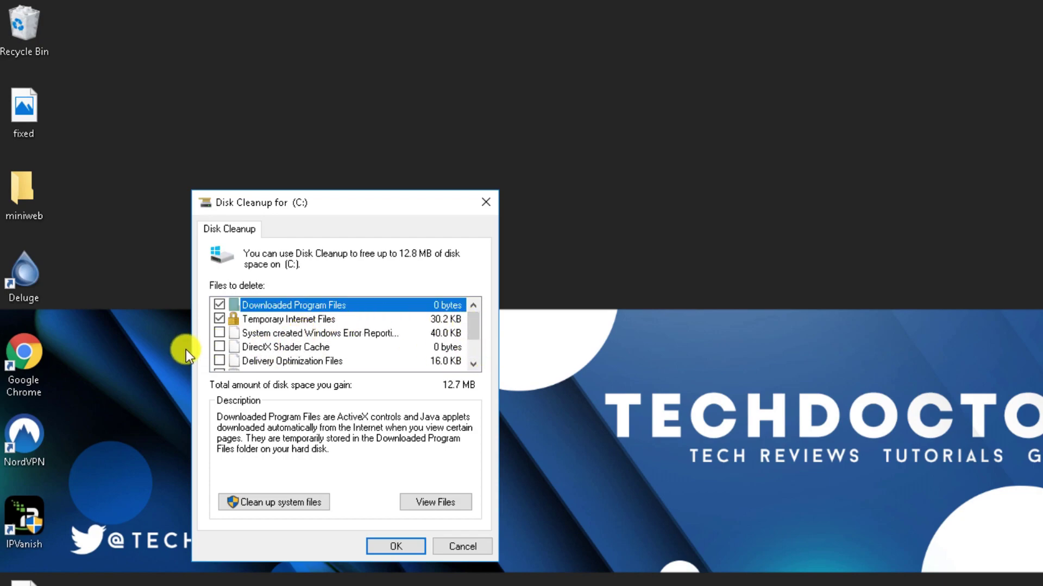
left_click(213, 334)
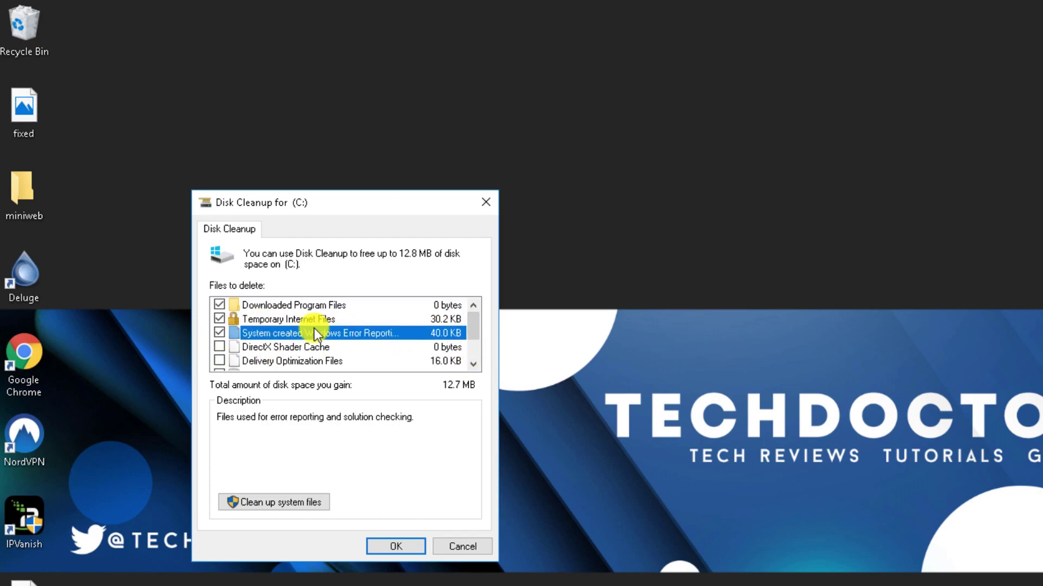
mouse_move(471, 329)
left_mouse_down()
mouse_move(472, 340)
mouse_move(477, 318)
left_mouse_up()
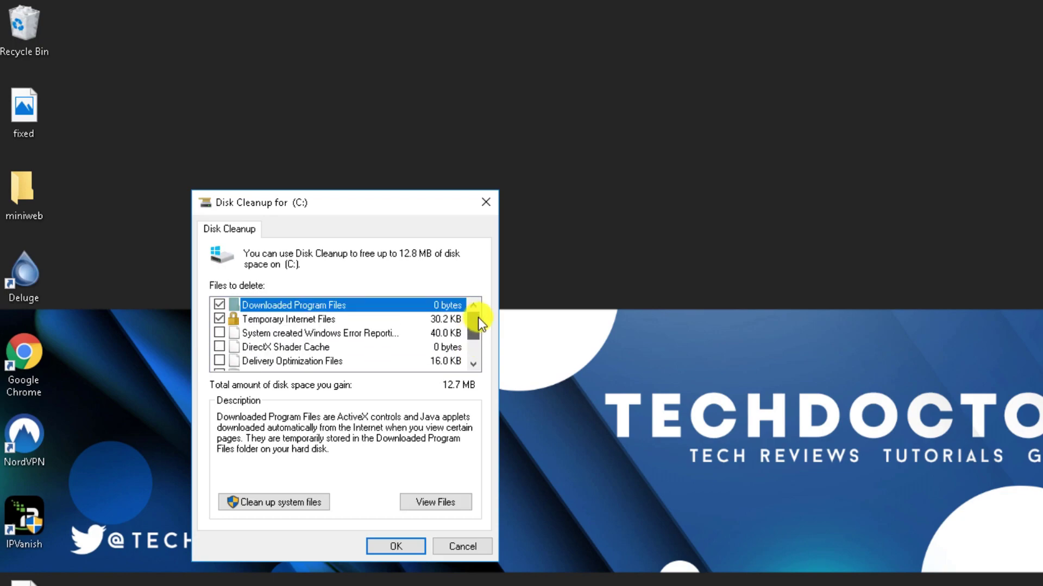
- Clean up system files on drive C:, additionally marking "Windows Update Cleanup" and "Temporary files", and confirm the permanent deletion
left_click(289, 503)
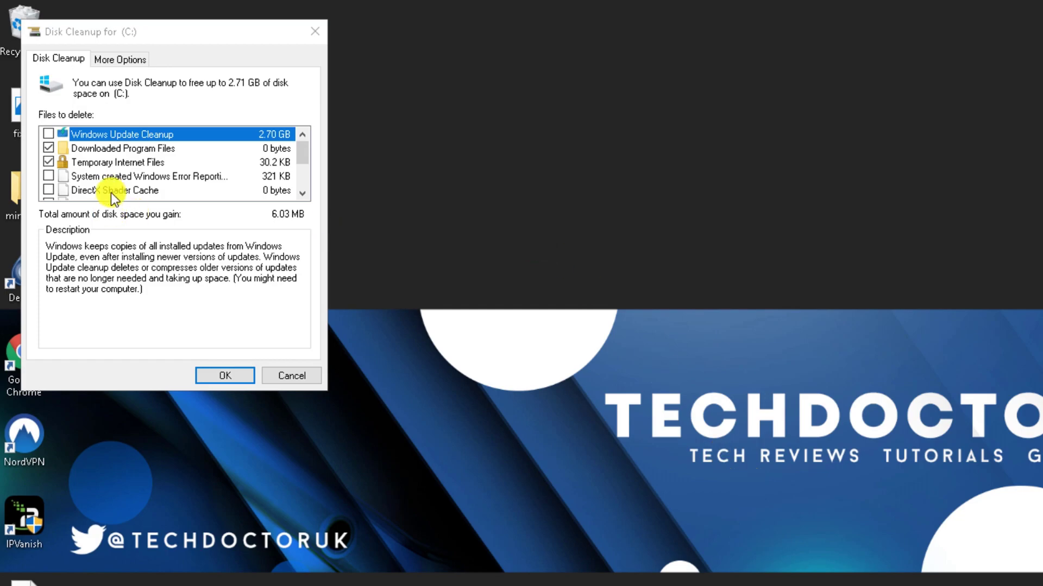
left_click_drag(223, 45, 579, 211)
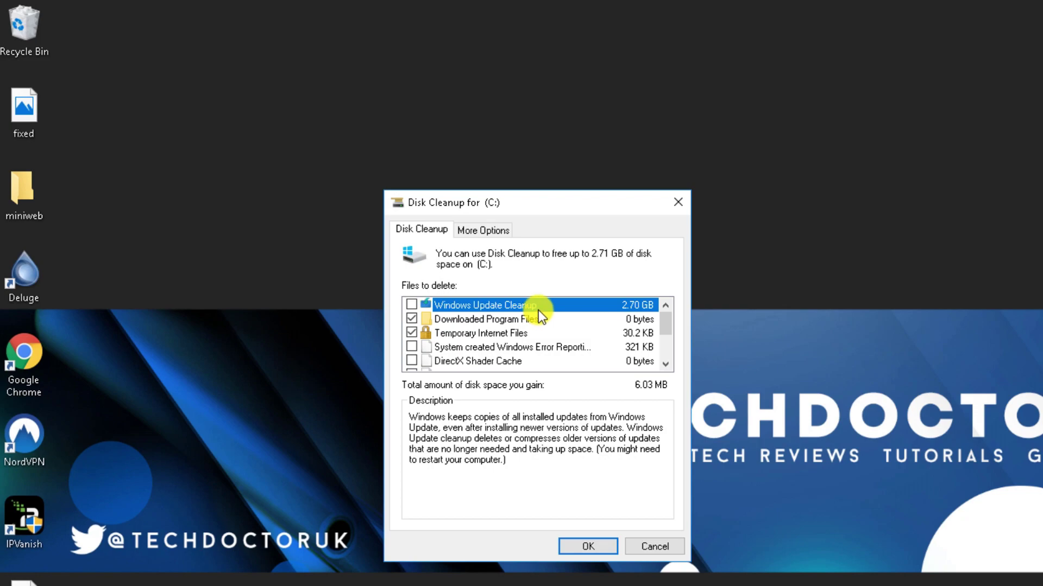
left_click(412, 305)
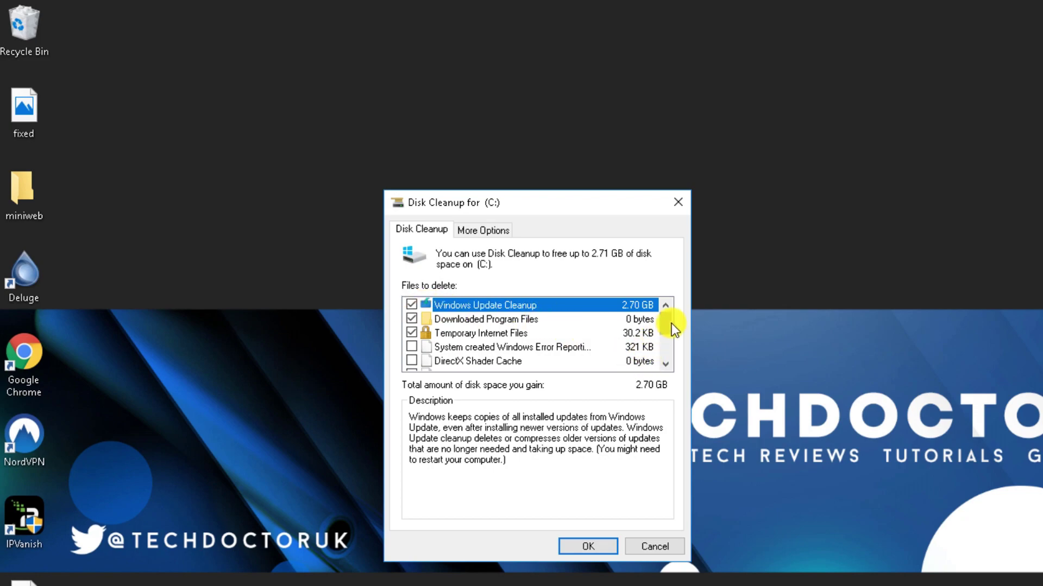
left_click_drag(671, 324, 668, 345)
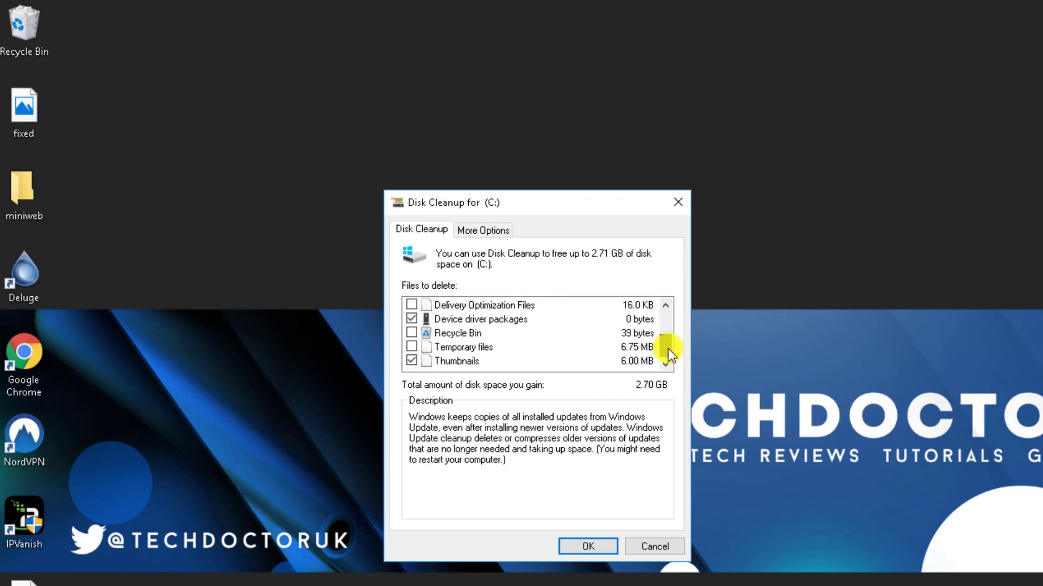
left_click(410, 348)
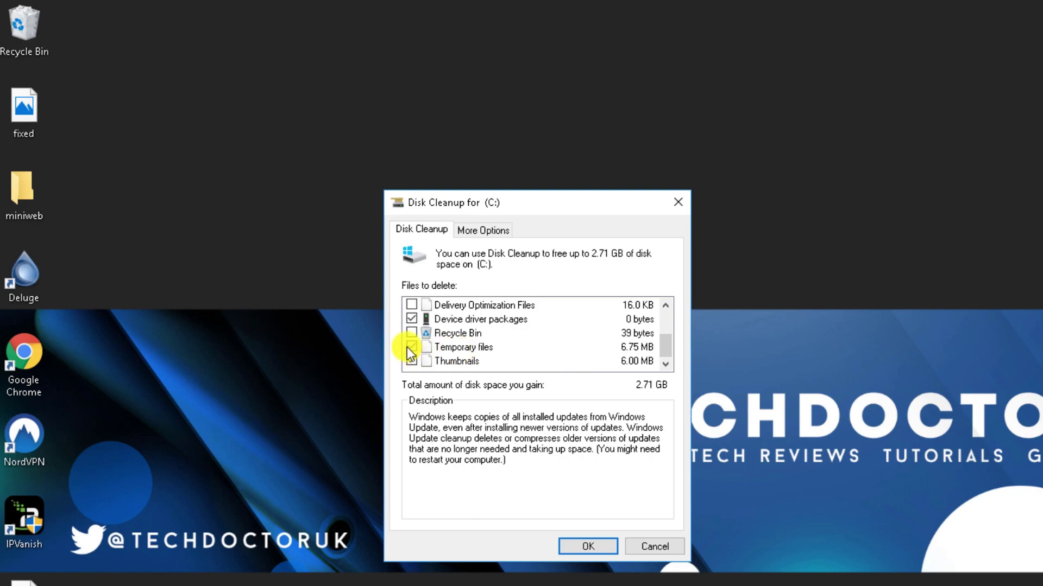
left_click(573, 545)
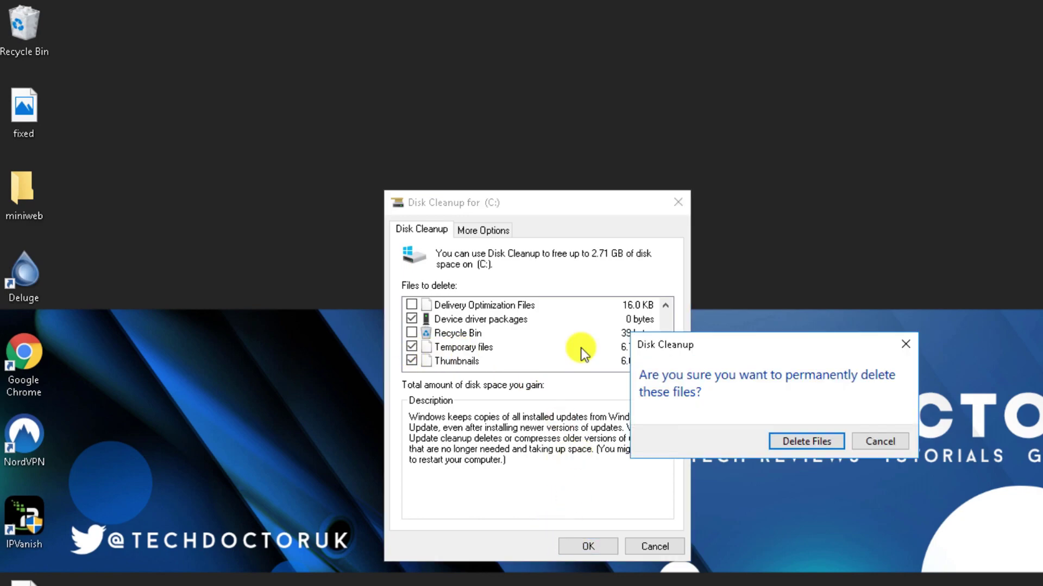
left_click(806, 442)
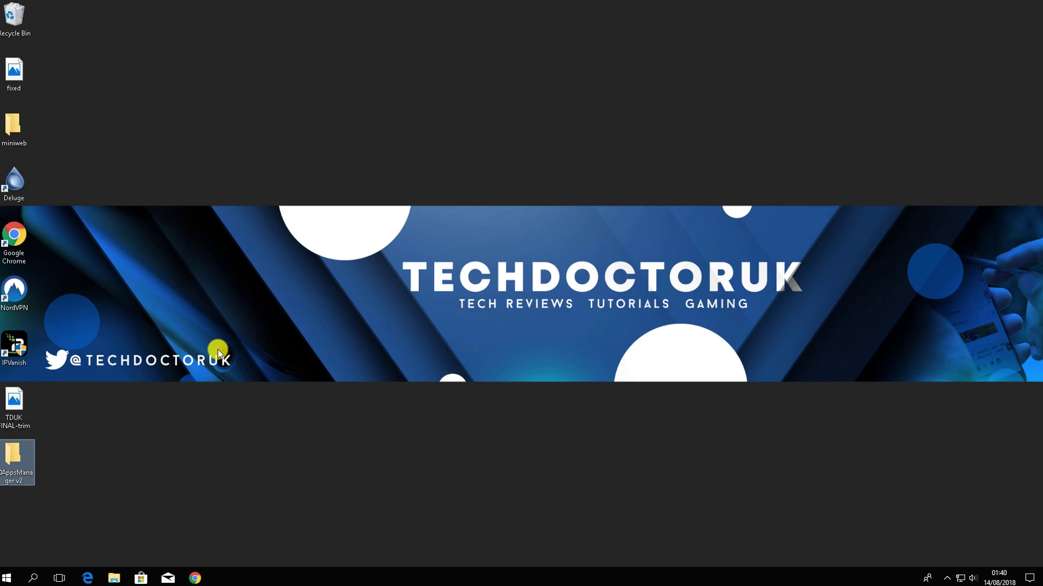
- Switch to Chrome and open the download page of the W10Privacy site from its English home page
left_click(206, 580)
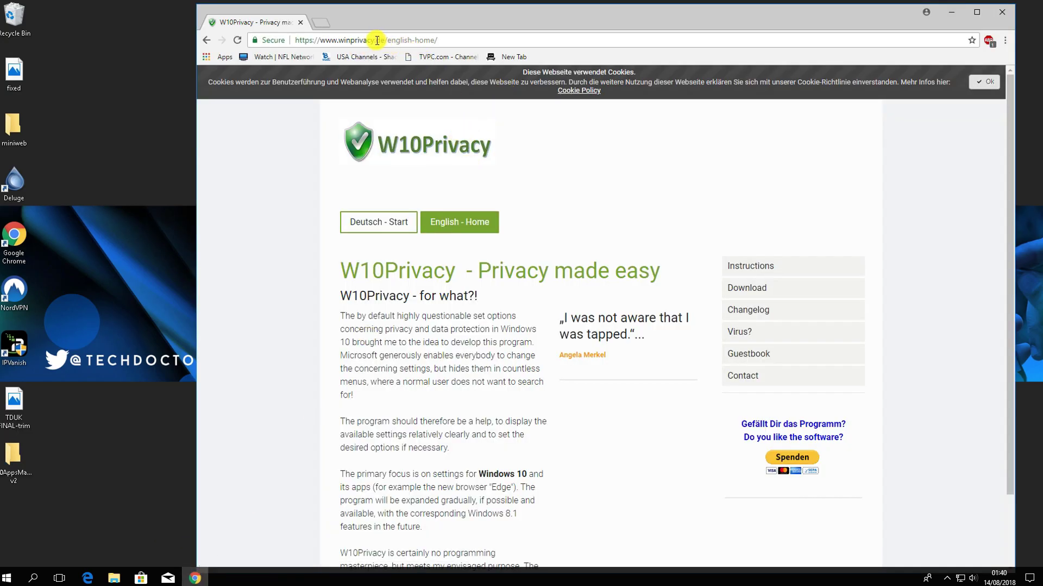
left_click(450, 223)
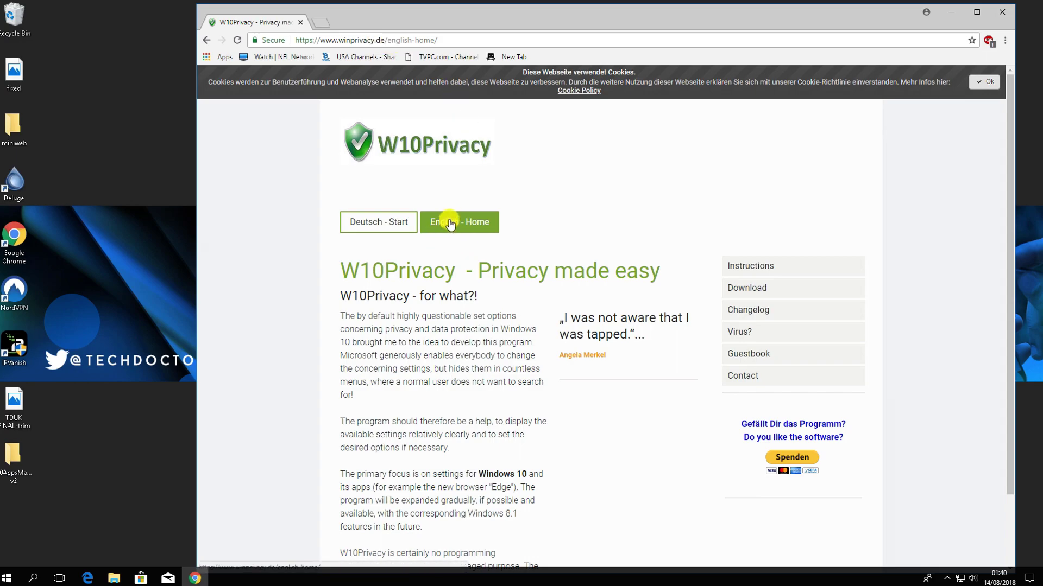
scroll(587, 223, "down", 1)
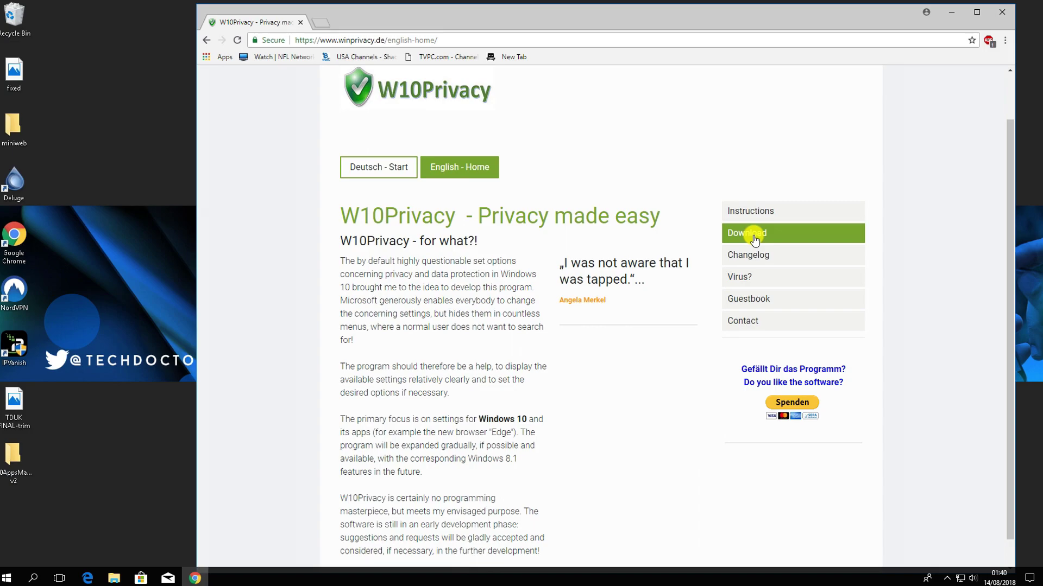
left_click(754, 239)
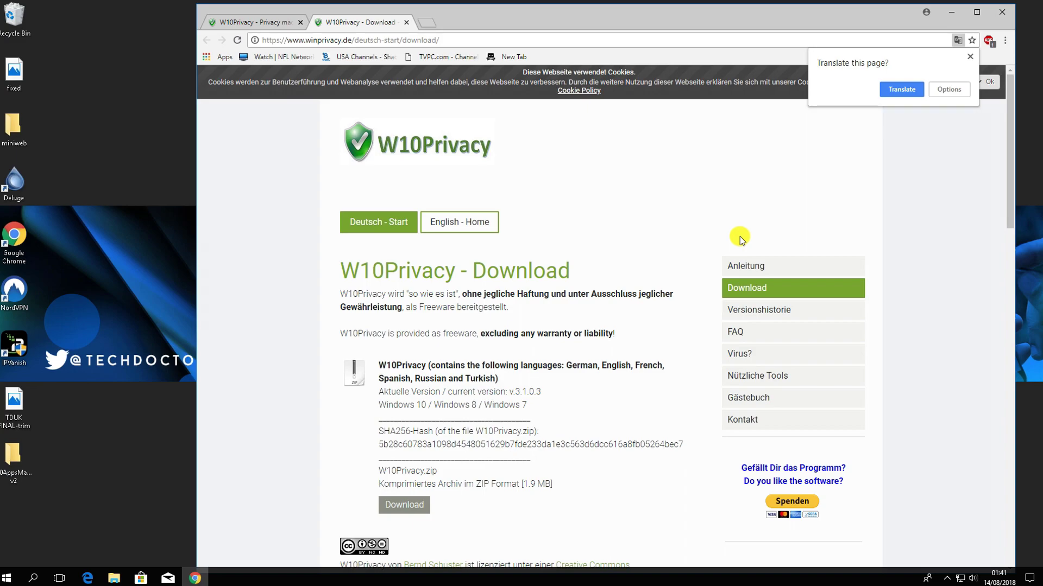
- Download W10Privacy.zip and extract the W10Privacy application to the desktop, leaving the desktop clear of windows
left_click(394, 513)
left_click(260, 561)
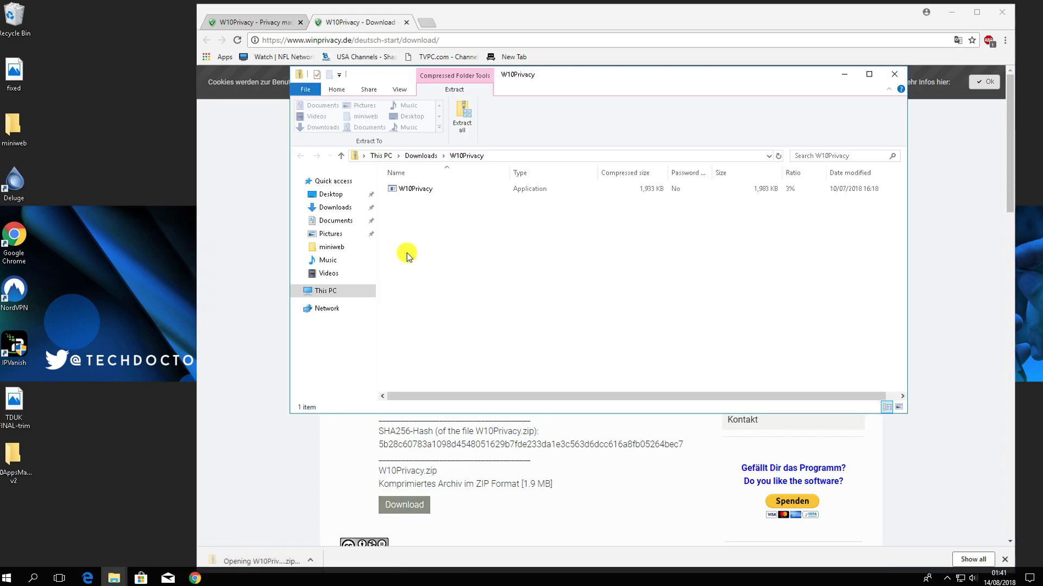
left_click_drag(402, 189, 39, 529)
left_click(894, 74)
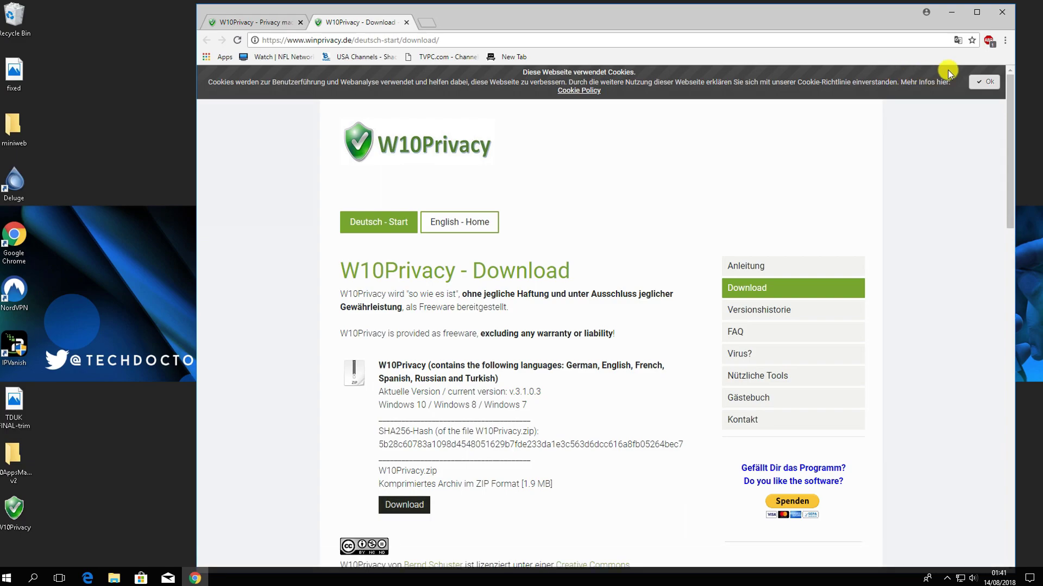
left_click(957, 12)
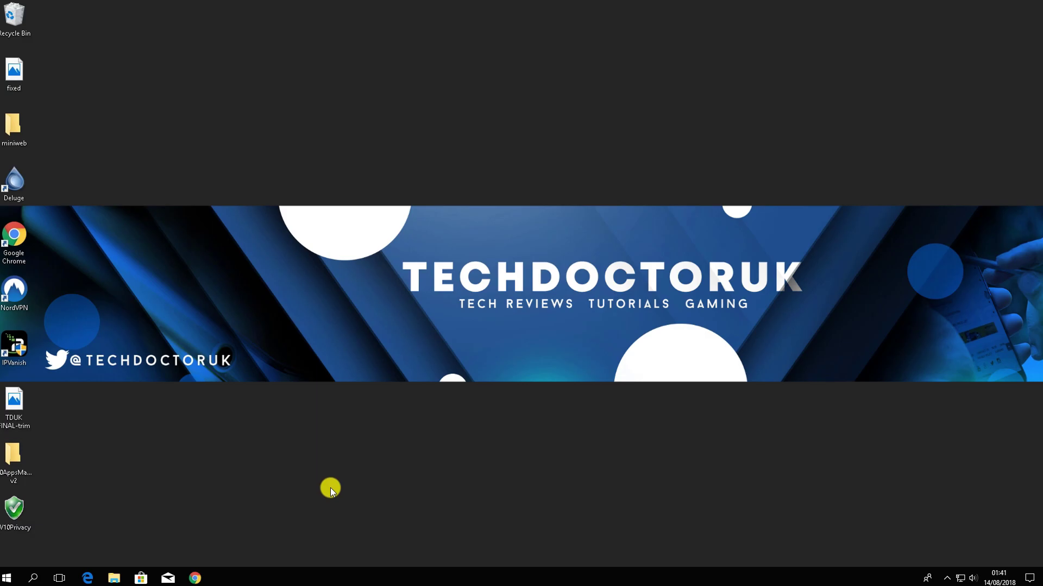
- Create a system restore point with the description "pre0win10 privacy" and close System Properties
left_click(4, 579)
type("rest")
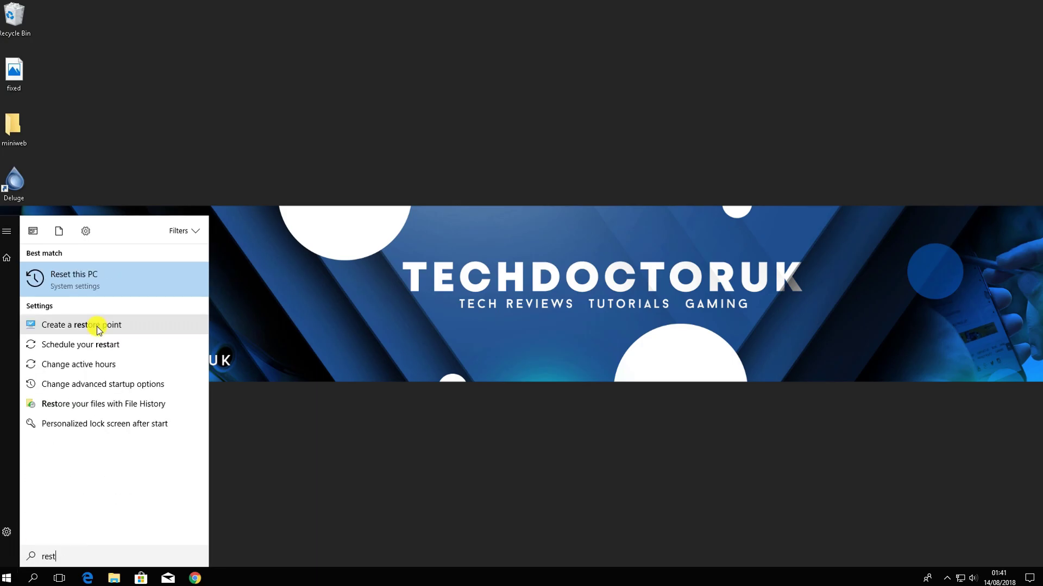
left_click(98, 326)
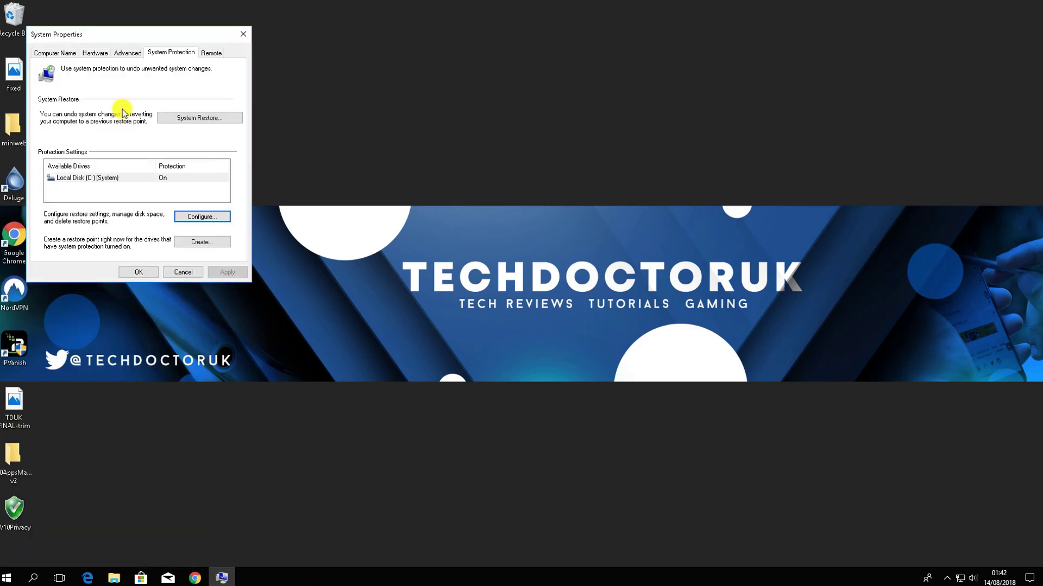
left_click(201, 245)
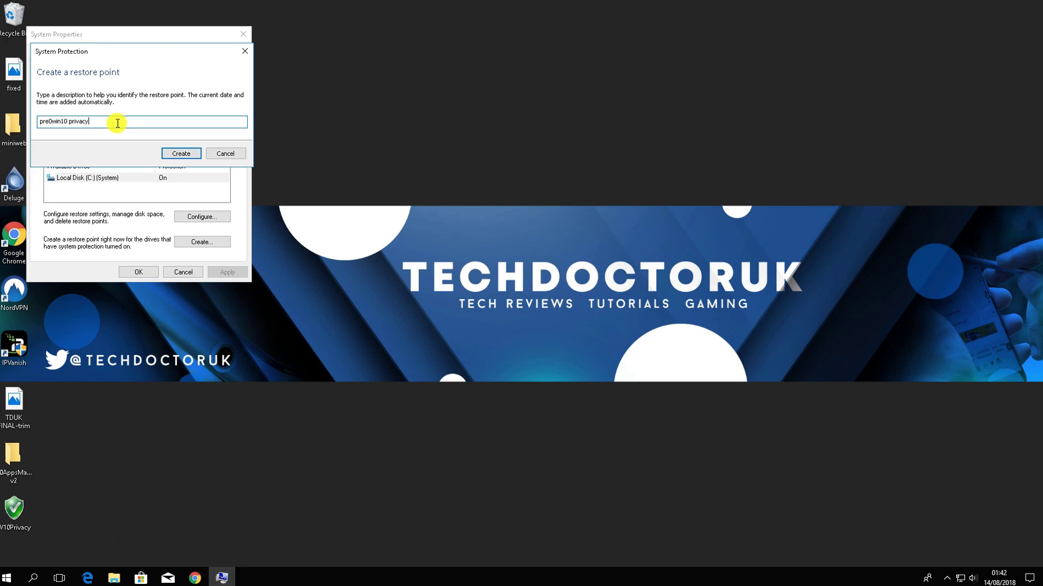
left_click(182, 153)
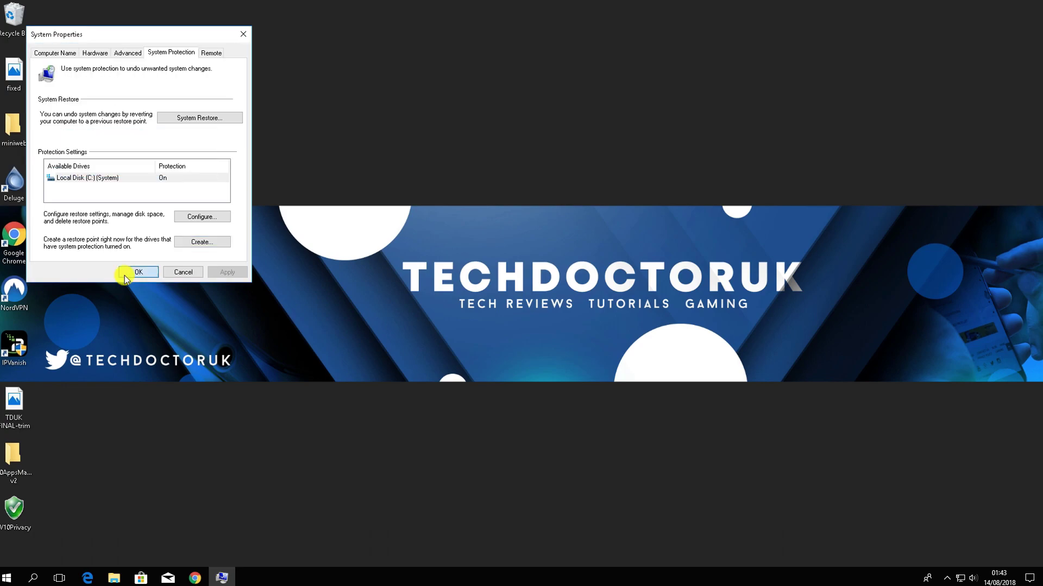
left_click(125, 279)
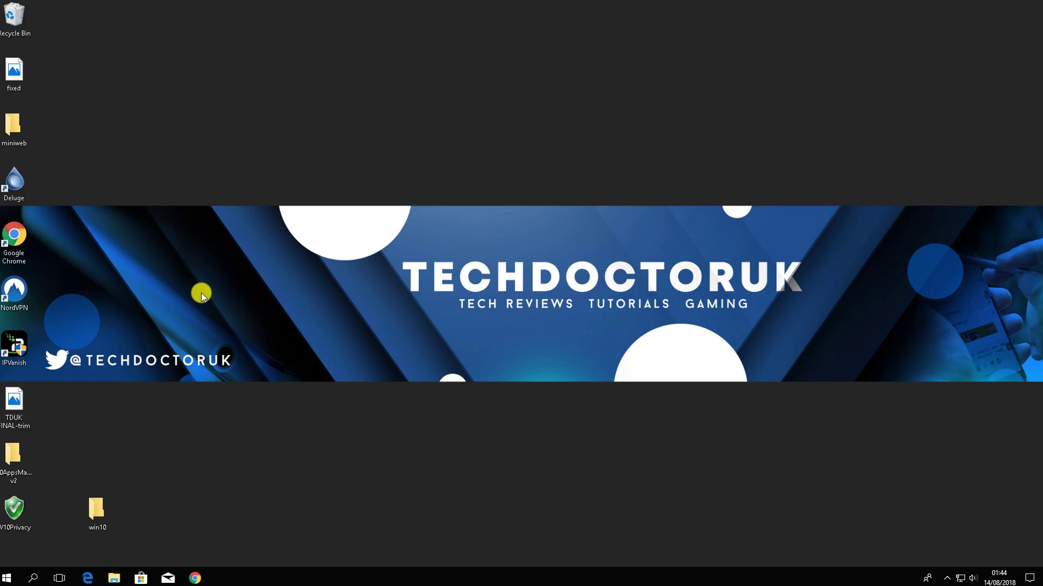
- Move the W10Privacy application into the win10 folder on the desktop and run it from there, accepting the security warning
double_click(93, 510)
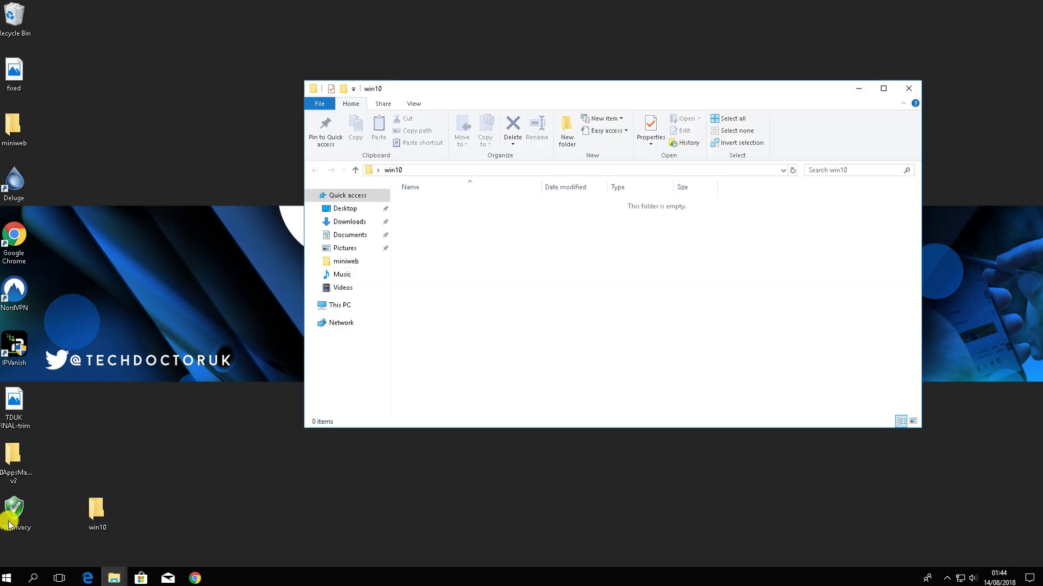
left_click_drag(14, 509, 558, 284)
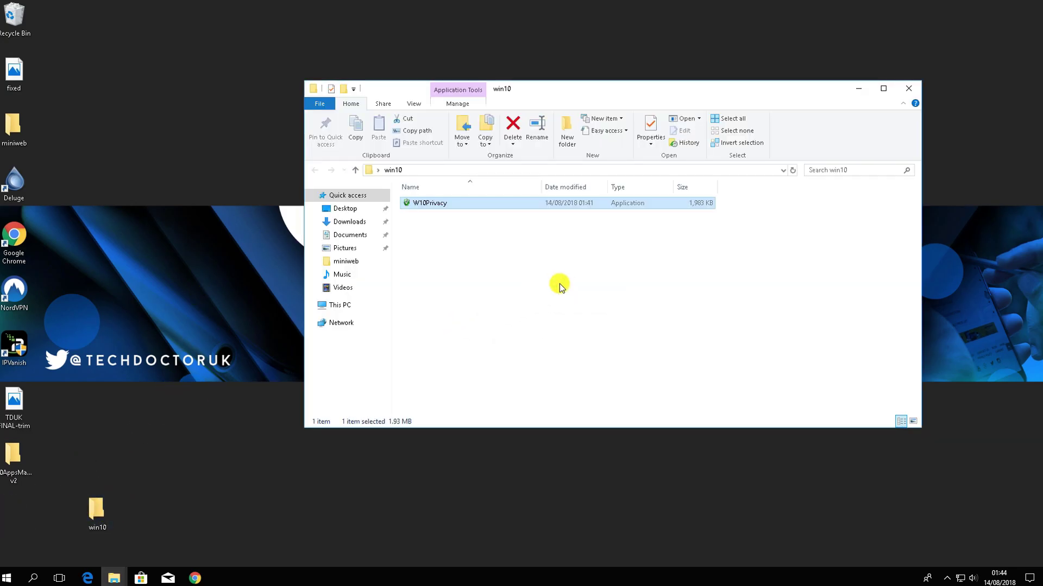
double_click(418, 208)
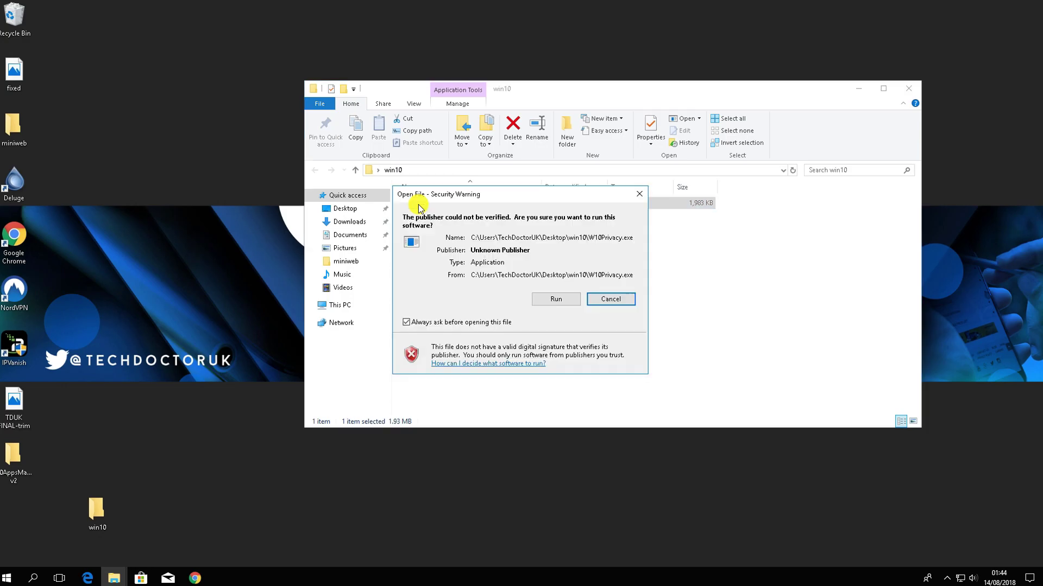
left_click(558, 304)
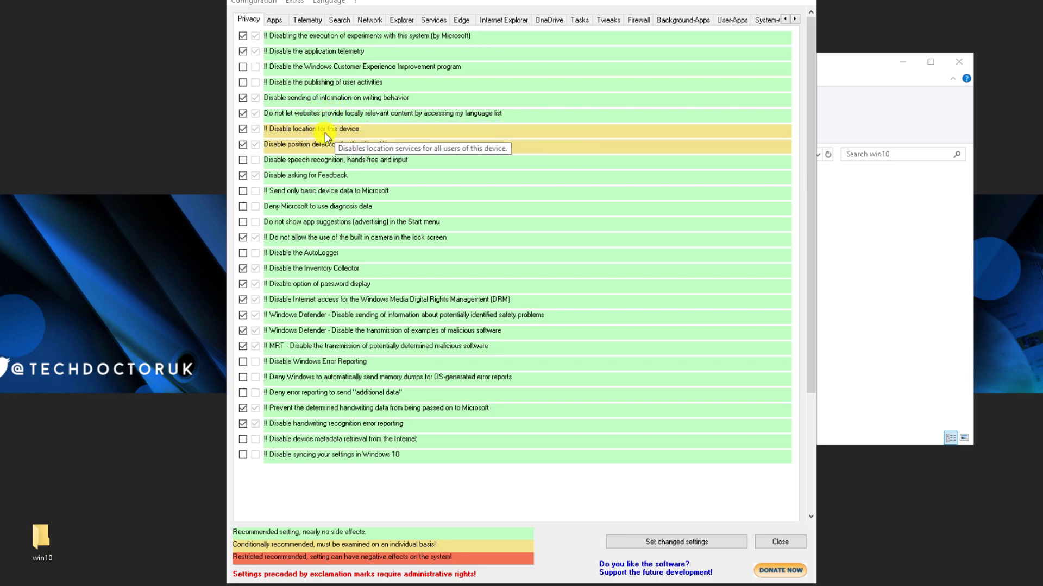
- Examine the Apps and Telemetry settings in W10Privacy and return to the Privacy settings
left_click(276, 22)
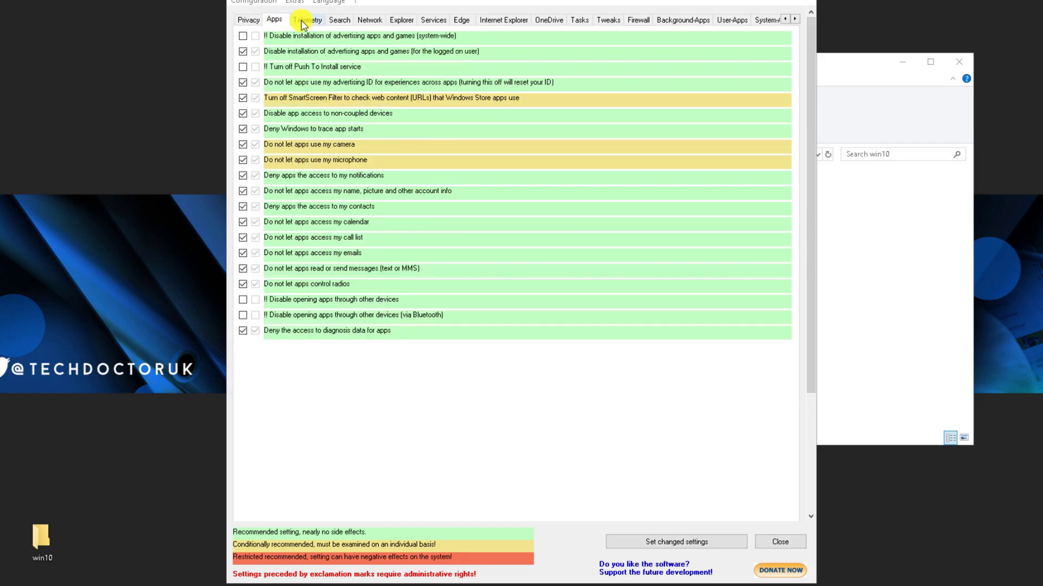
left_click(304, 20)
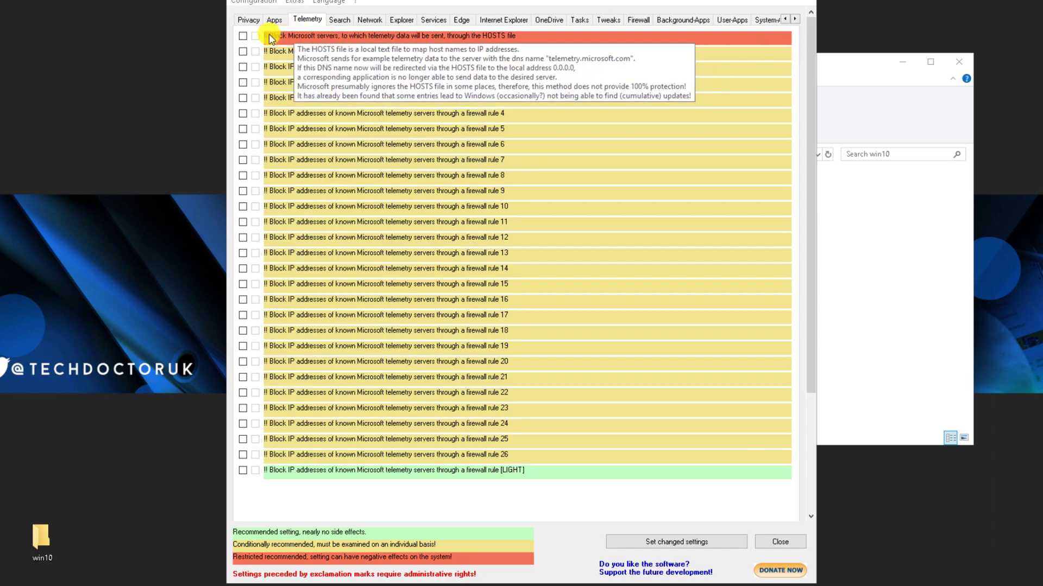
left_click(244, 20)
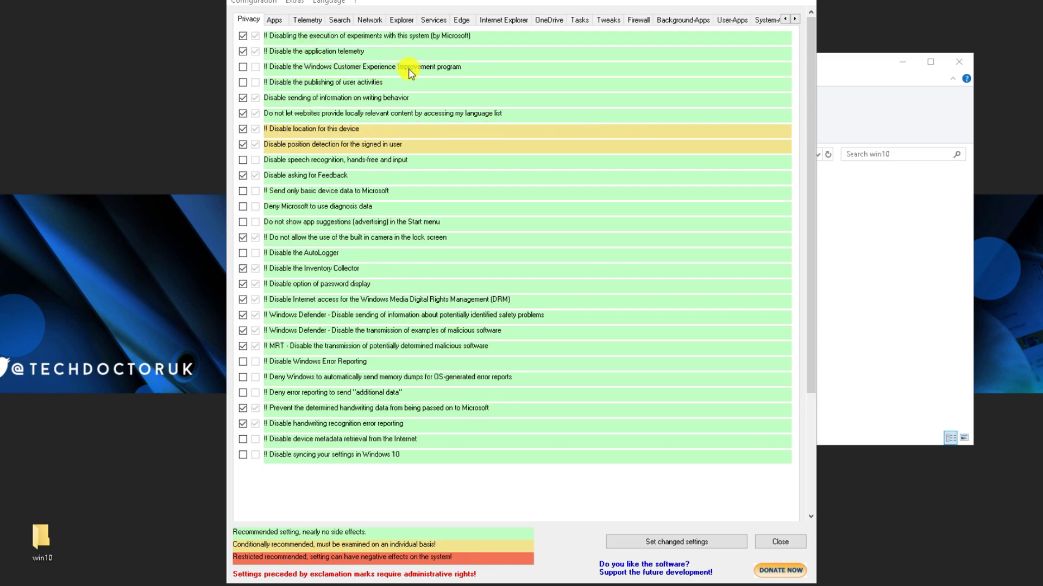
- Select the privacy options to disable the Windows Customer Experience Improvement program and publishing of user activities, and to deny Microsoft use of diagnosis data
left_click(243, 66)
left_click(243, 84)
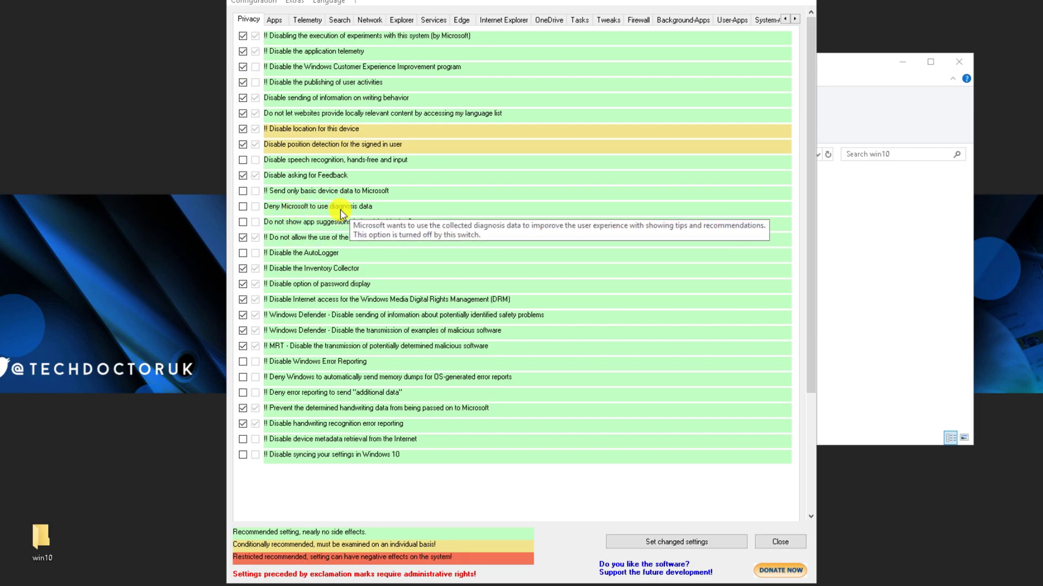
left_click(243, 207)
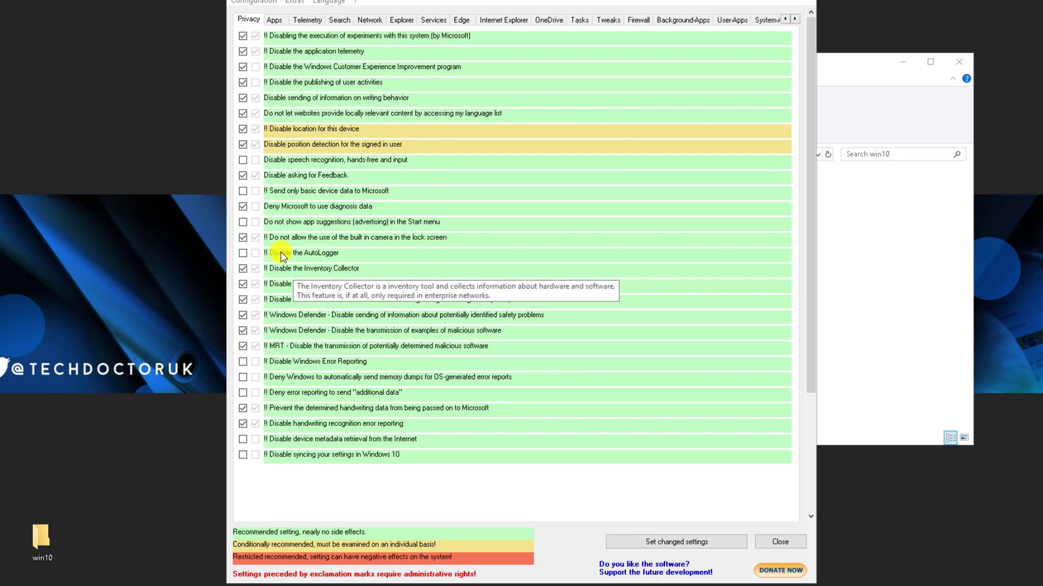
- Select disabling of background functionality for the Voice Recorder, OneNote, Weather, Microsoft Edge and Settings apps
left_click(278, 24)
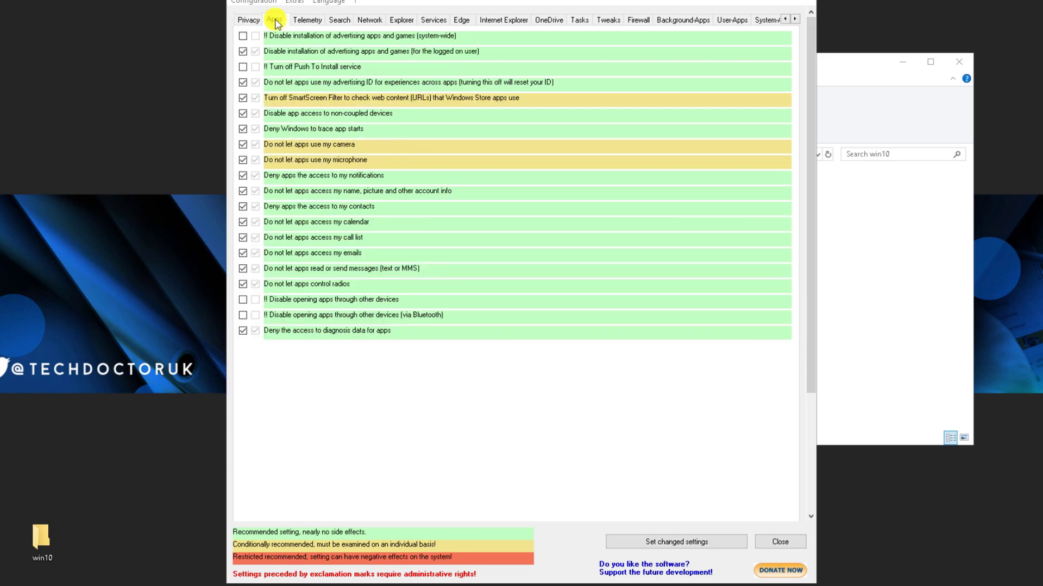
left_click(308, 21)
left_click(680, 23)
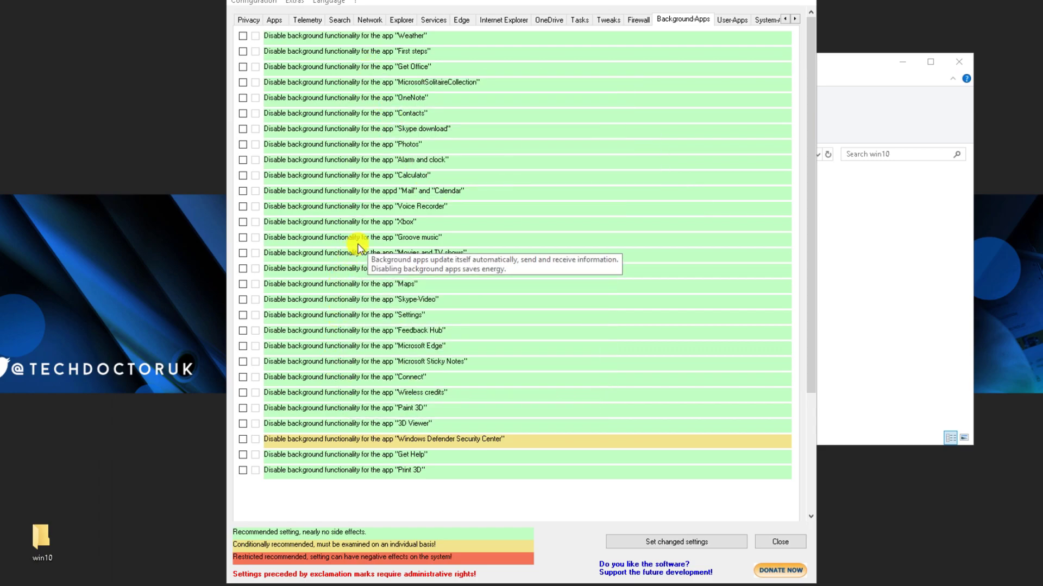
left_click(243, 207)
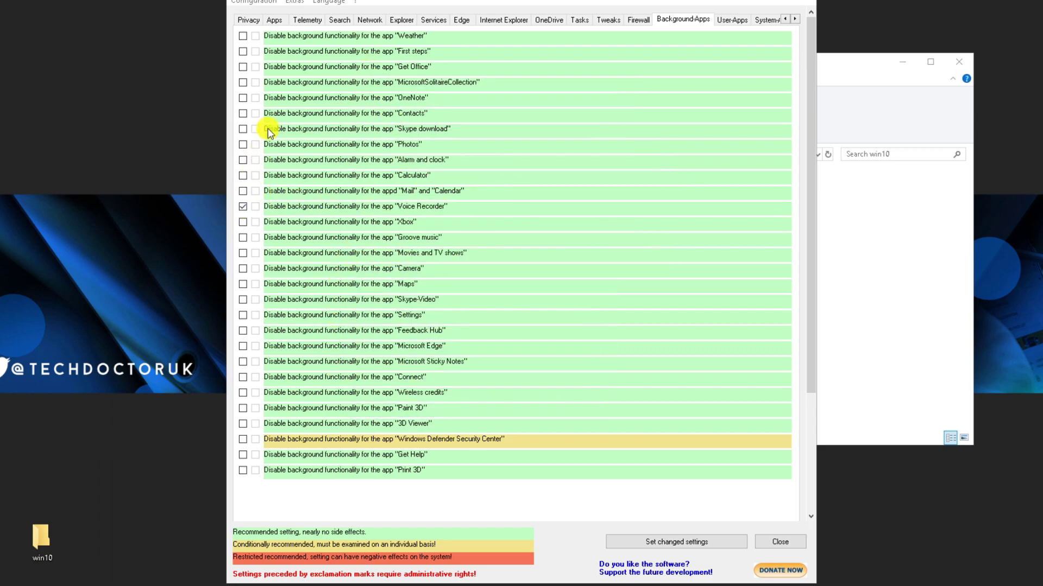
left_click(243, 99)
left_click(243, 36)
left_click(243, 347)
left_click(243, 316)
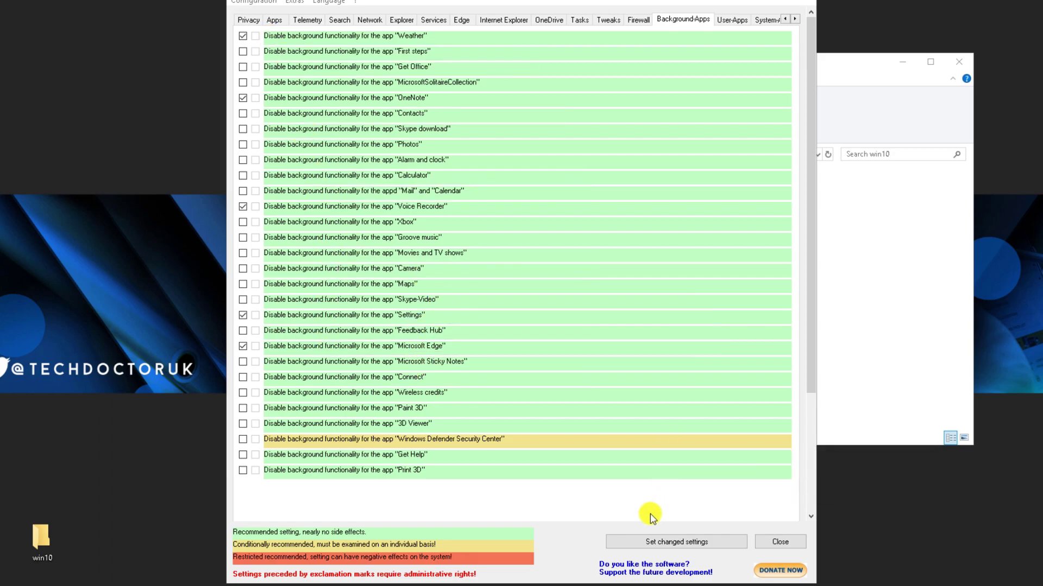
- Apply the changed W10Privacy settings, accept the program restart, and check the background app settings again
left_click(685, 543)
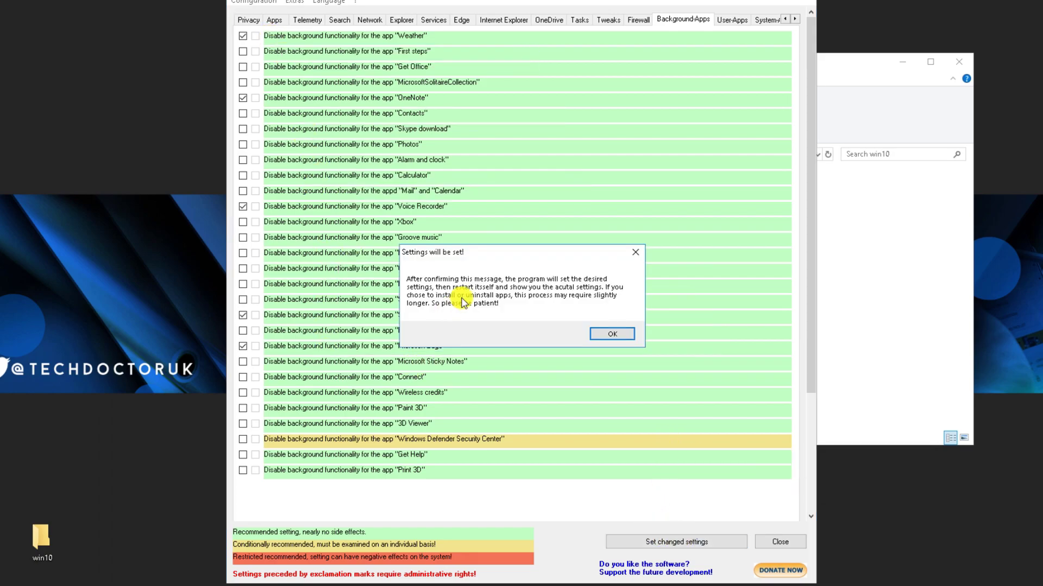
left_click(608, 335)
left_click(602, 336)
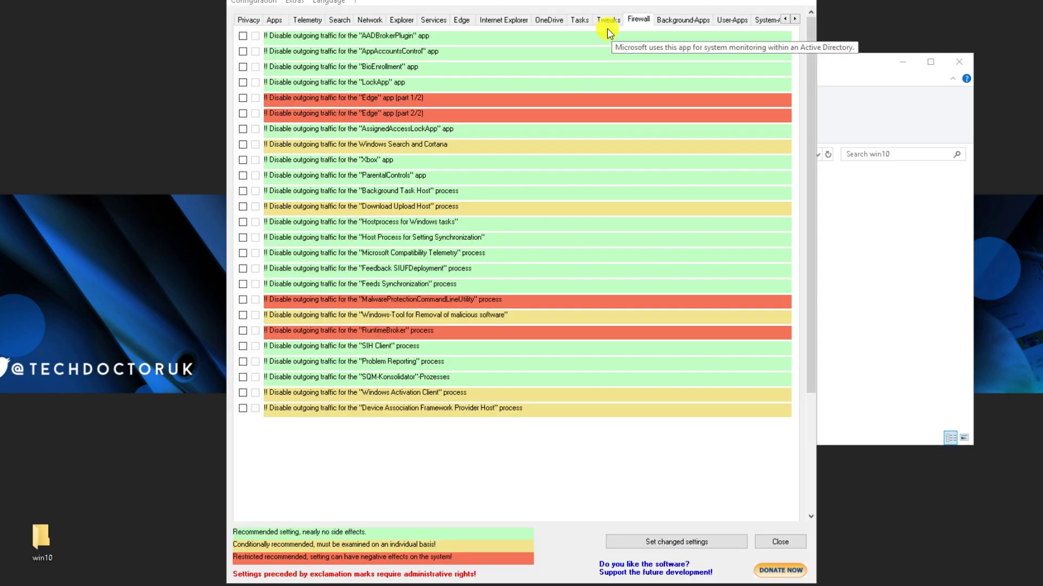
left_click(672, 21)
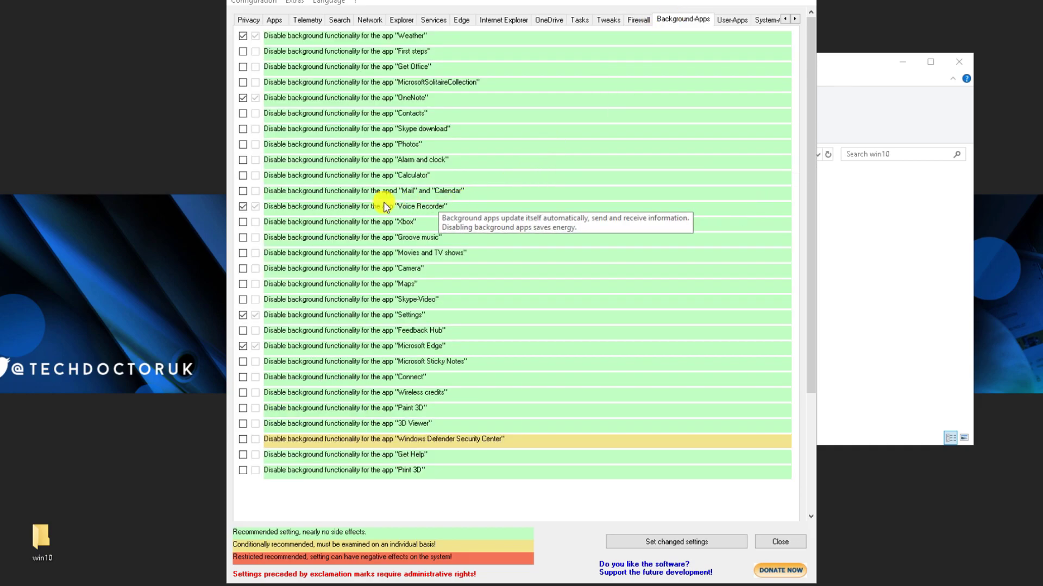